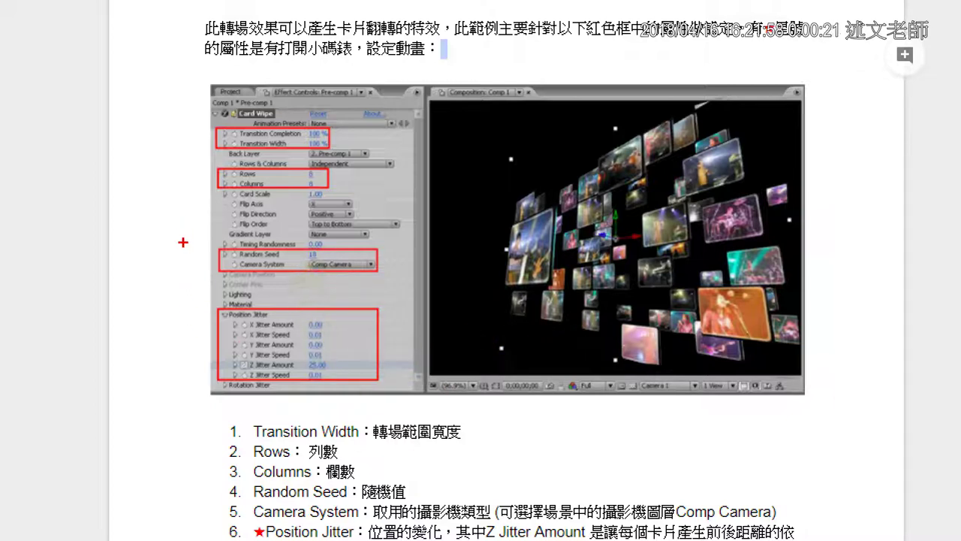
{"action": "mouse_move", "coordinate": [184, 254]}
{"action": "left_mouse_down"}
{"action": "mouse_move", "coordinate": [190, 263]}
{"action": "mouse_move", "coordinate": [212, 242]}
{"action": "mouse_move", "coordinate": [231, 272]}
{"action": "mouse_move", "coordinate": [300, 272]}
{"action": "left_mouse_up"}
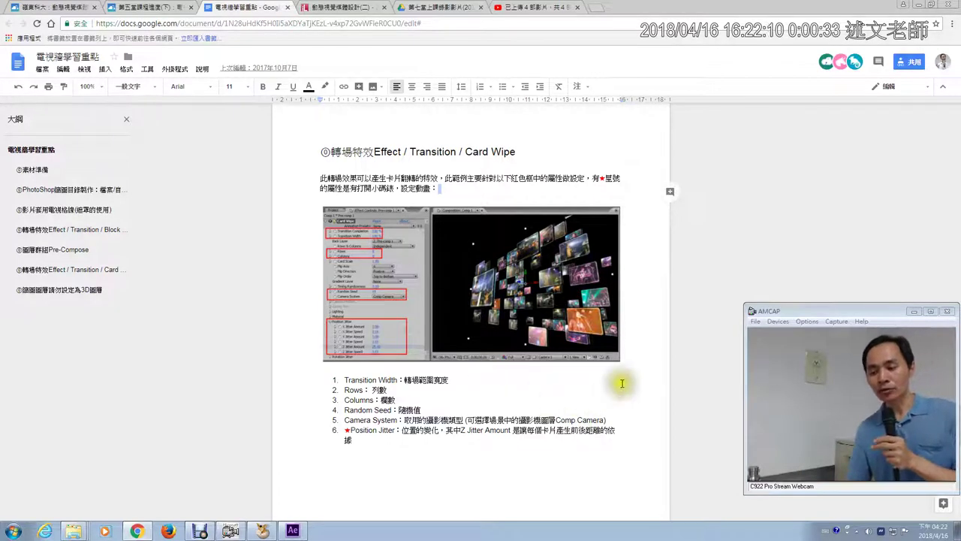
{"action": "triple_click", "coordinate": [611, 180]}
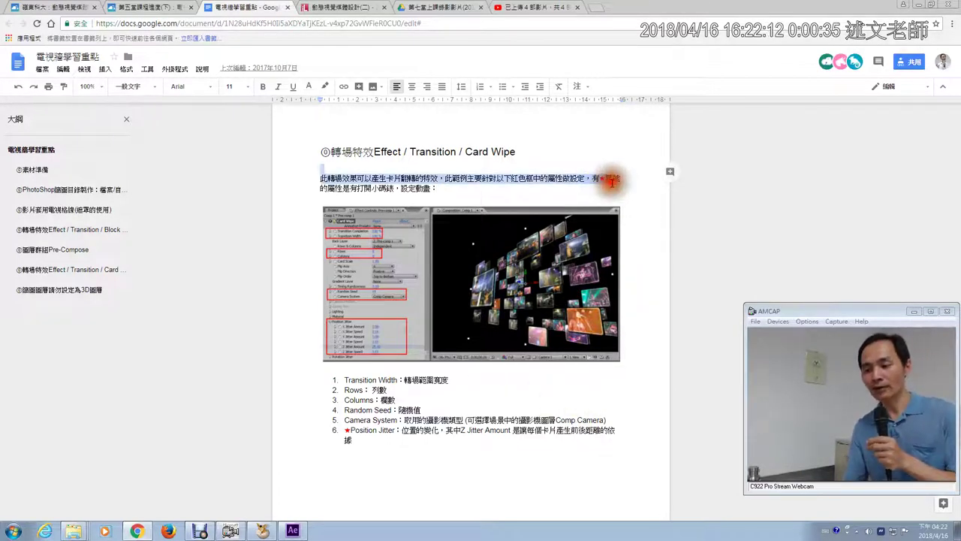
{"action": "left_click", "coordinate": [612, 178]}
{"action": "key", "text": "ctrl+1"}
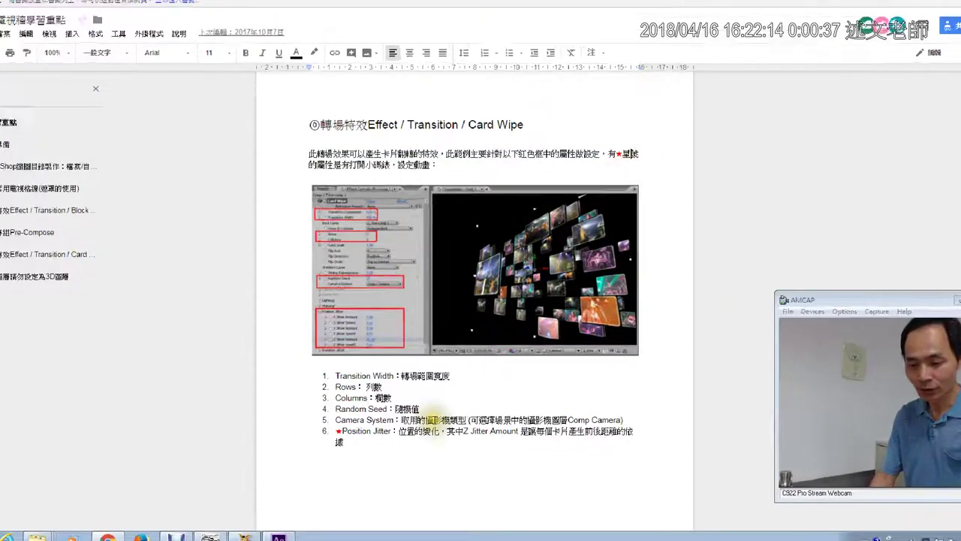
{"action": "left_click", "coordinate": [434, 418]}
{"action": "mouse_move", "coordinate": [230, 424]}
{"action": "left_mouse_down"}
{"action": "mouse_move", "coordinate": [525, 477]}
{"action": "mouse_move", "coordinate": [828, 480]}
{"action": "left_mouse_up"}
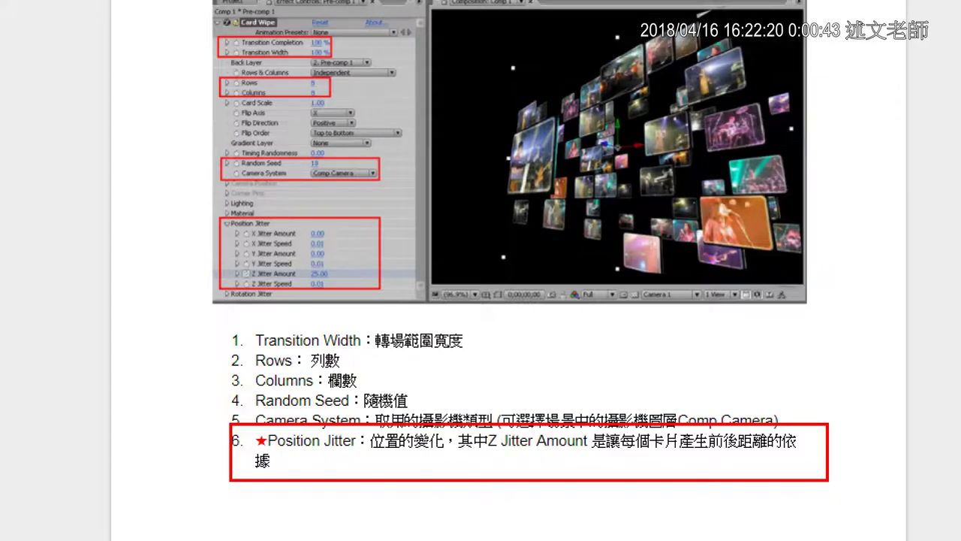
{"action": "key", "text": "Escape"}
In After Effects, apply the Card Wipe transition effect to the Pre-comp 2 layer and set its Transition Completion to 100%.
{"action": "left_click", "coordinate": [295, 532]}
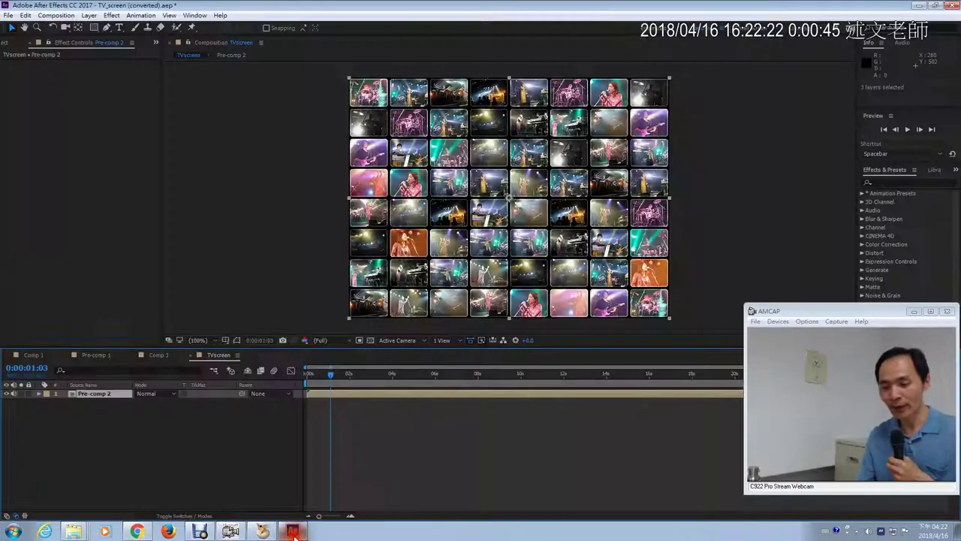
{"action": "left_click", "coordinate": [103, 397]}
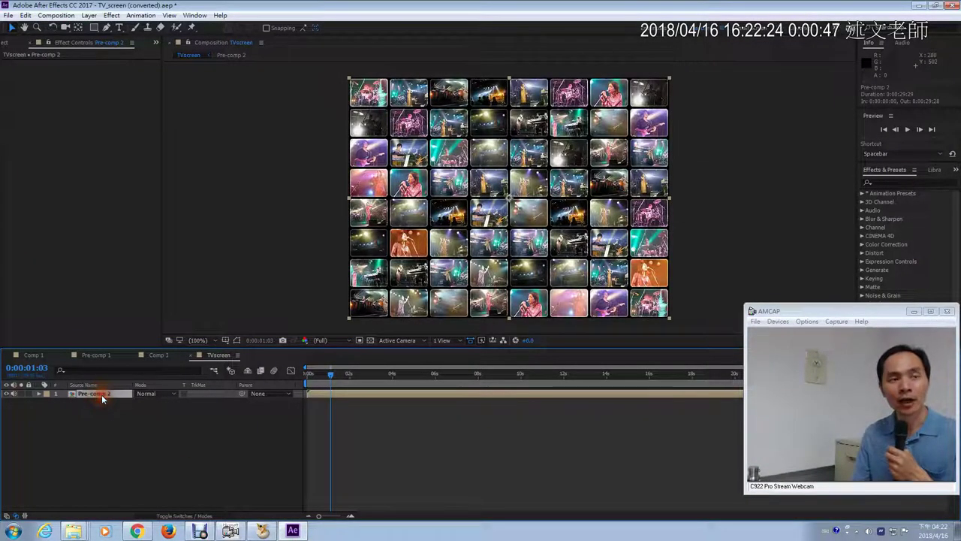
{"action": "left_click", "coordinate": [112, 15]}
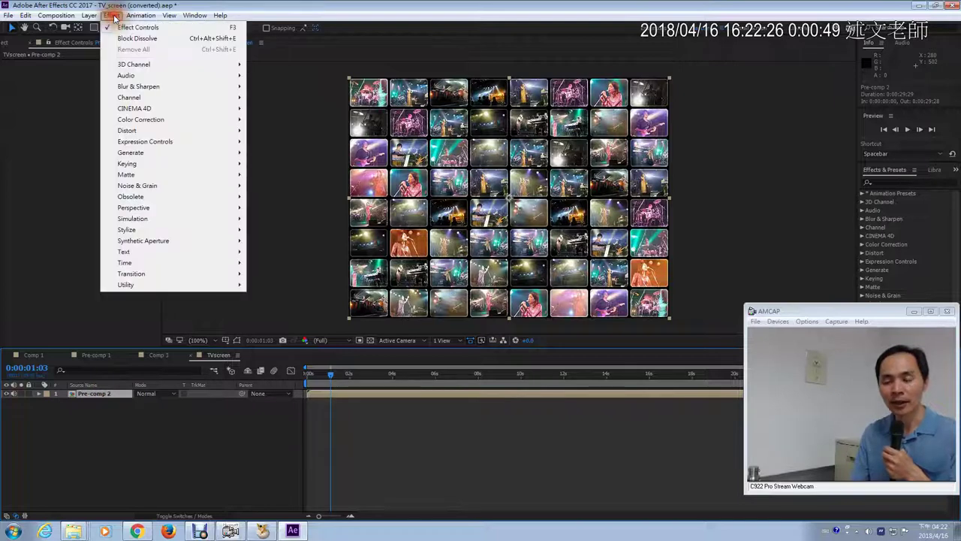
{"action": "mouse_move", "coordinate": [158, 274]}
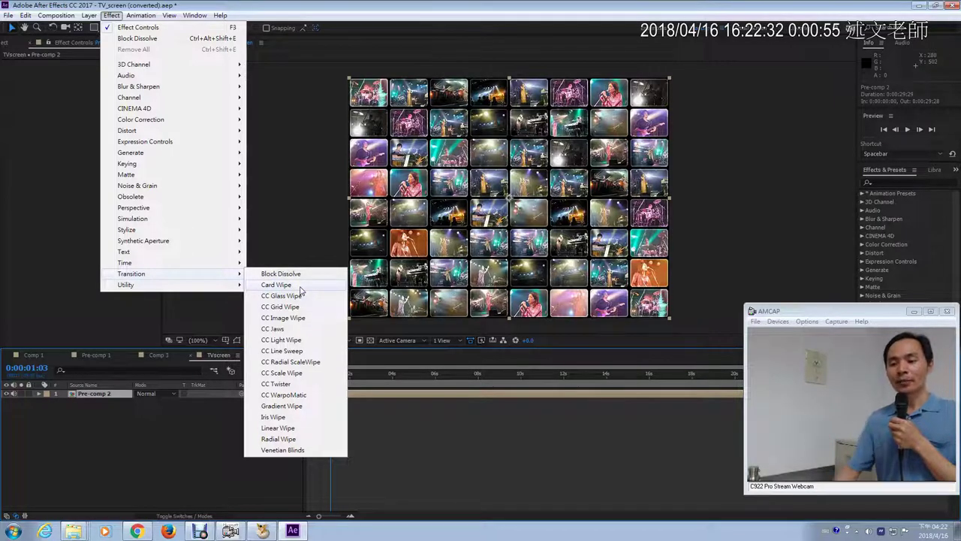
{"action": "left_click", "coordinate": [300, 289]}
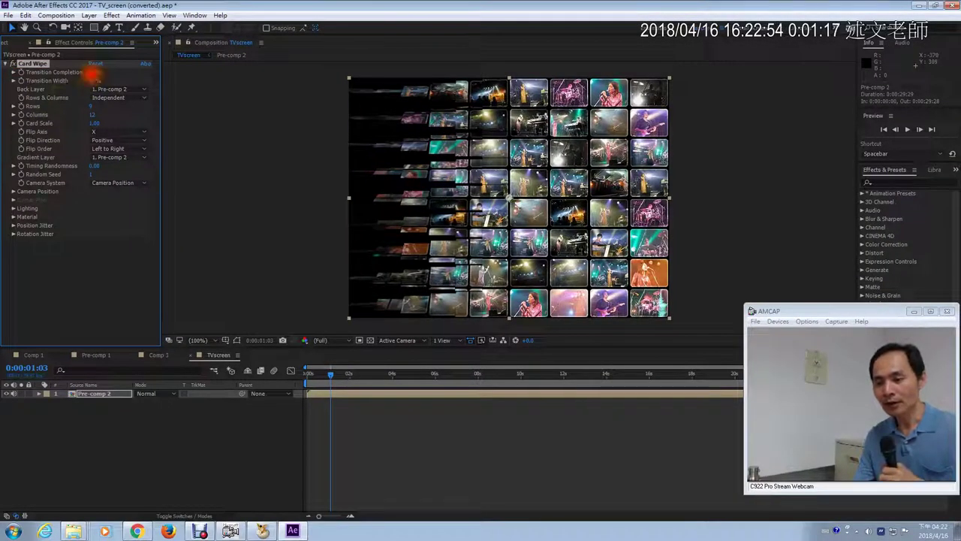
{"action": "left_click_drag", "start_coordinate": [91, 73], "coordinate": [154, 77]}
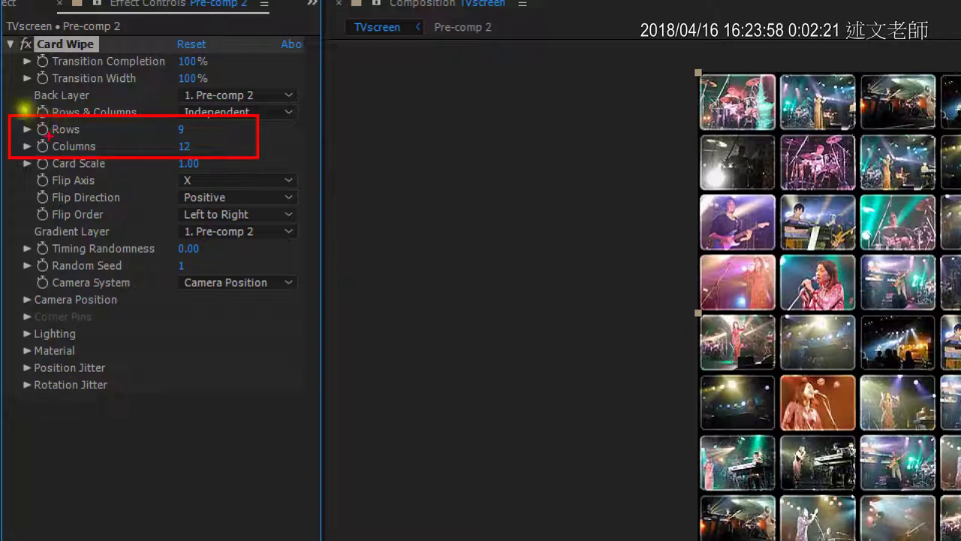
{"action": "left_click_drag", "start_coordinate": [49, 137], "coordinate": [81, 138]}
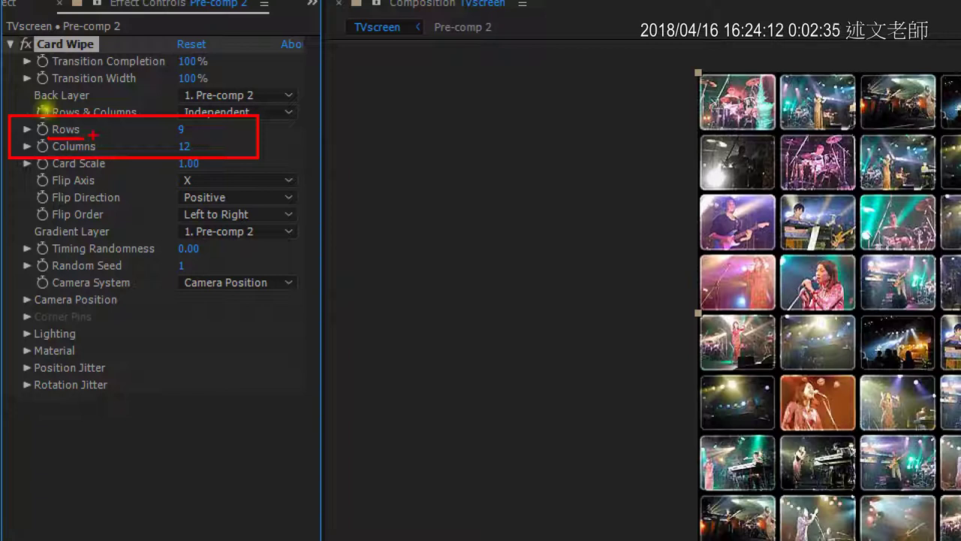
{"action": "mouse_move", "coordinate": [47, 153]}
{"action": "left_mouse_down"}
{"action": "mouse_move", "coordinate": [124, 155]}
{"action": "mouse_move", "coordinate": [145, 110]}
{"action": "left_mouse_up"}
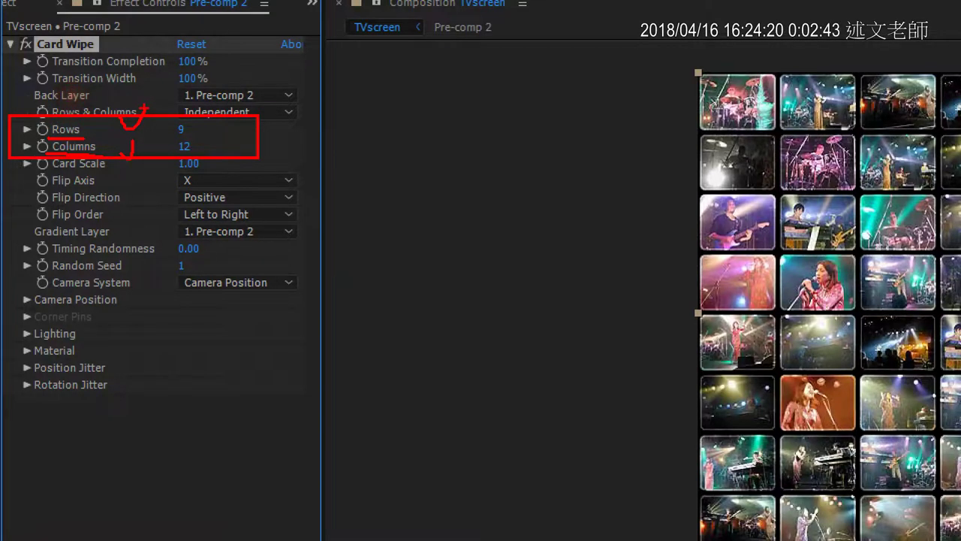
{"action": "key", "text": "Escape"}
Set both Rows and Columns of the Card Wipe effect to 8.
{"action": "left_click", "coordinate": [183, 129]}
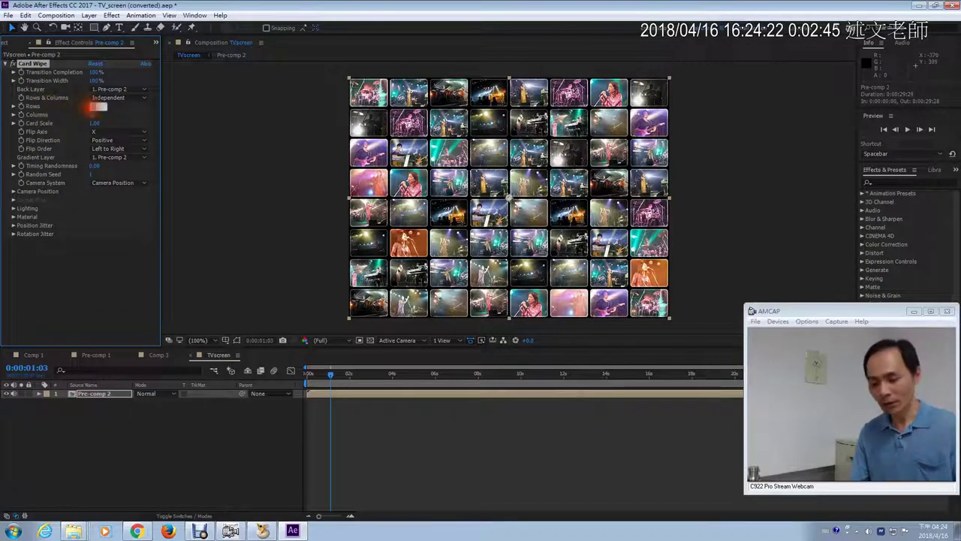
{"action": "type", "text": "8"}
{"action": "key", "text": "Tab"}
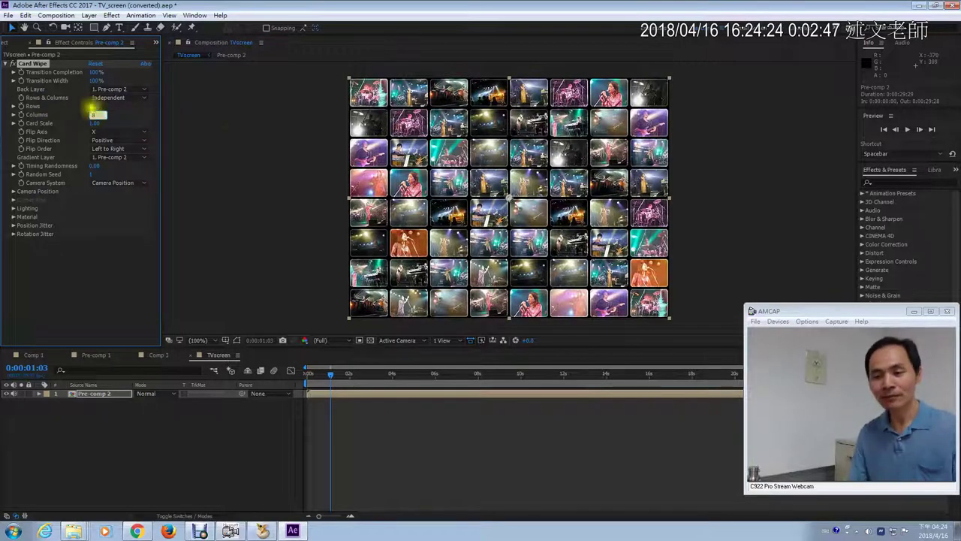
{"action": "left_click", "coordinate": [218, 140]}
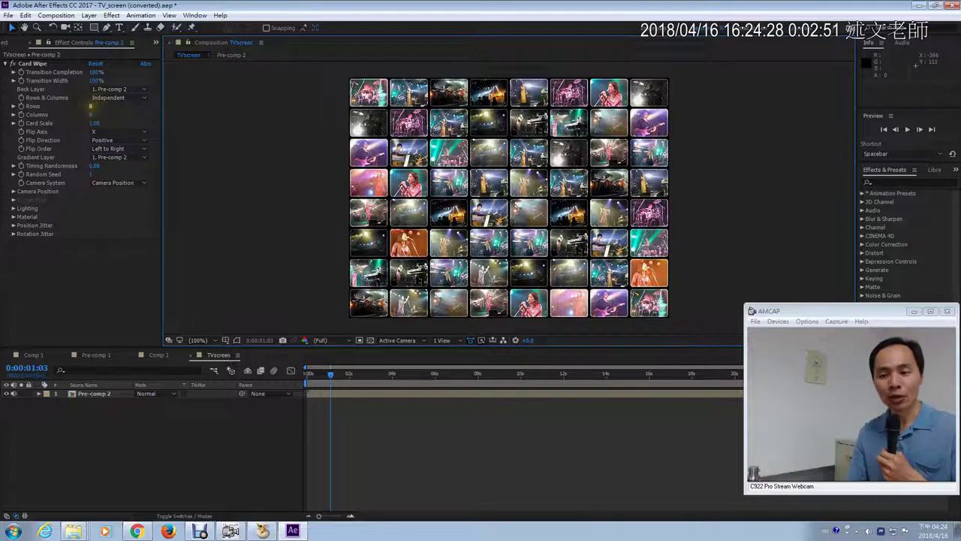
Try out other Transition Completion values, return it to 100%, and set the Card Wipe Transition Width to 63%.
{"action": "mouse_move", "coordinate": [97, 71]}
{"action": "left_mouse_down"}
{"action": "mouse_move", "coordinate": [57, 70]}
{"action": "mouse_move", "coordinate": [96, 65]}
{"action": "left_mouse_up"}
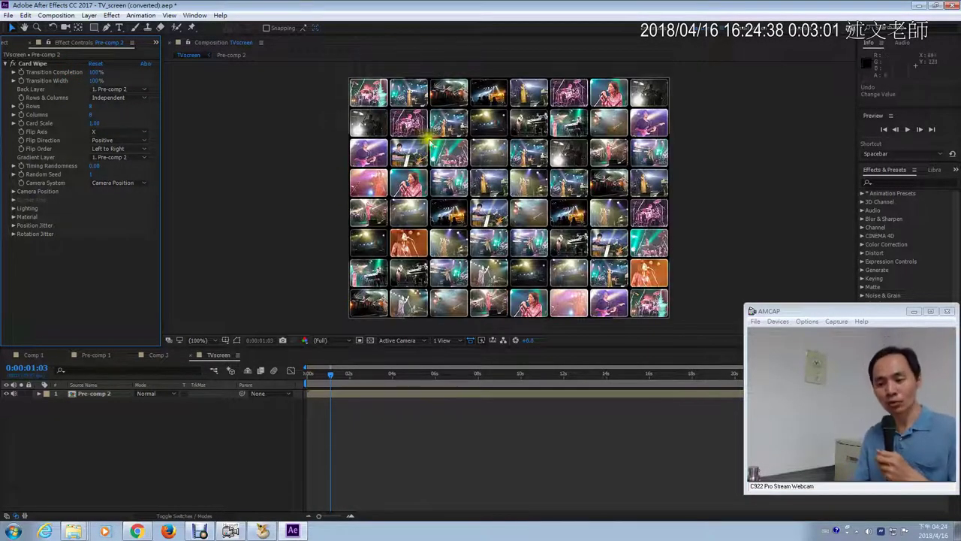
{"action": "left_click", "coordinate": [82, 114]}
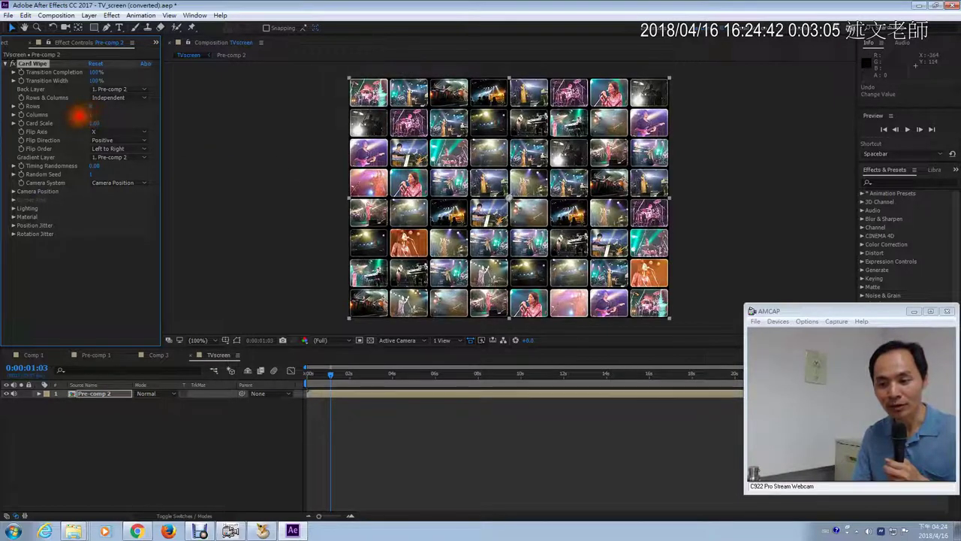
{"action": "left_click_drag", "start_coordinate": [83, 114], "coordinate": [90, 114]}
{"action": "left_click_drag", "start_coordinate": [94, 72], "coordinate": [124, 76]}
{"action": "left_click", "coordinate": [93, 115]}
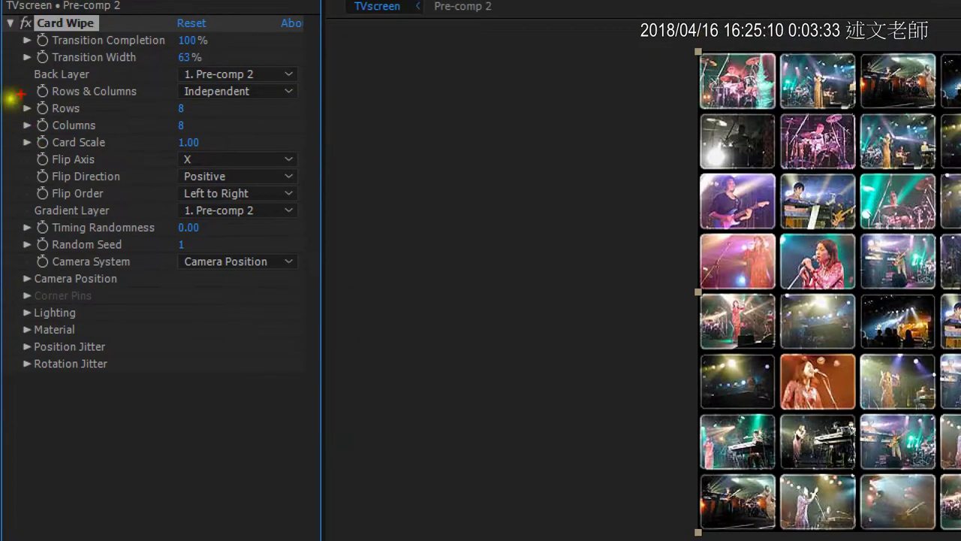
{"action": "mouse_move", "coordinate": [19, 94]}
{"action": "left_mouse_down"}
{"action": "mouse_move", "coordinate": [99, 124]}
{"action": "mouse_move", "coordinate": [208, 132]}
{"action": "left_mouse_up"}
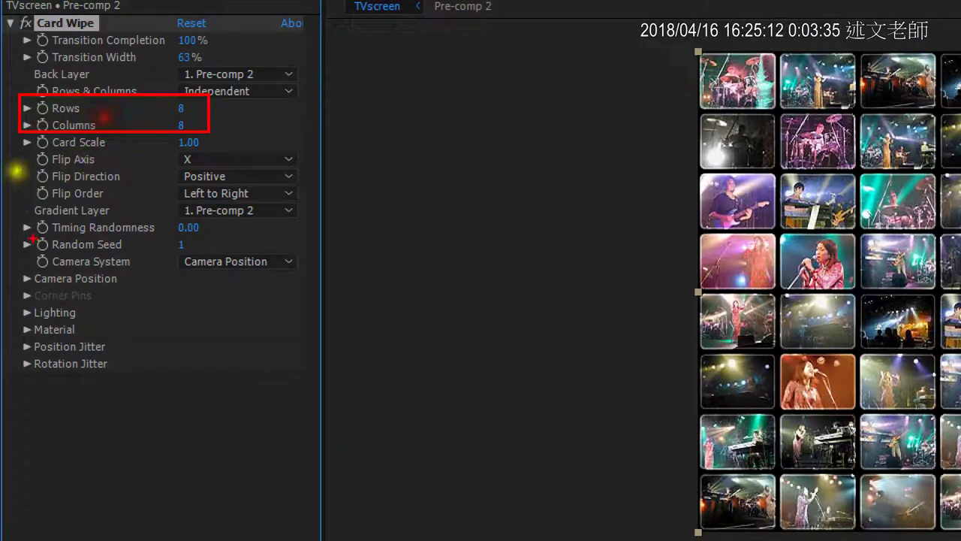
{"action": "mouse_move", "coordinate": [29, 252]}
{"action": "left_mouse_down"}
{"action": "mouse_move", "coordinate": [125, 272]}
{"action": "mouse_move", "coordinate": [304, 278]}
{"action": "left_mouse_up"}
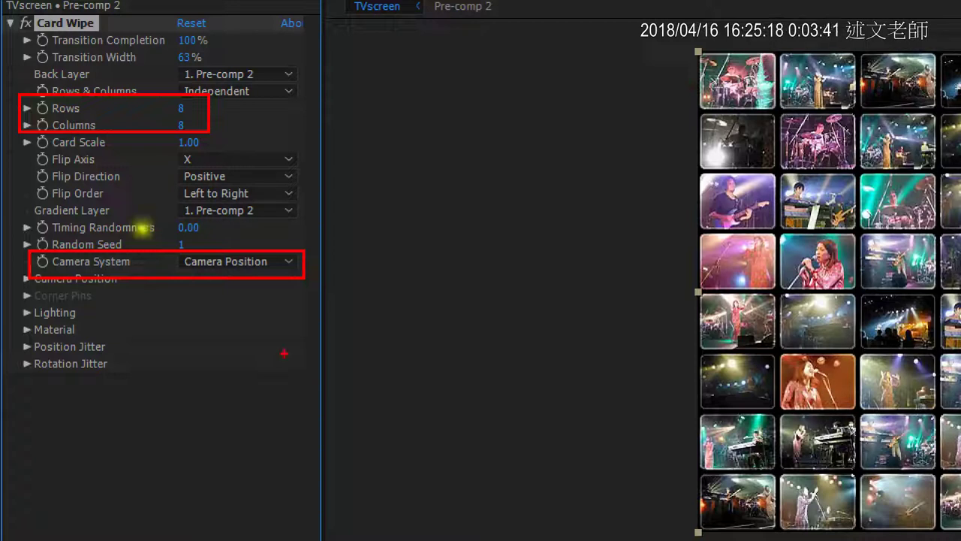
{"action": "left_click_drag", "start_coordinate": [246, 236], "coordinate": [285, 213]}
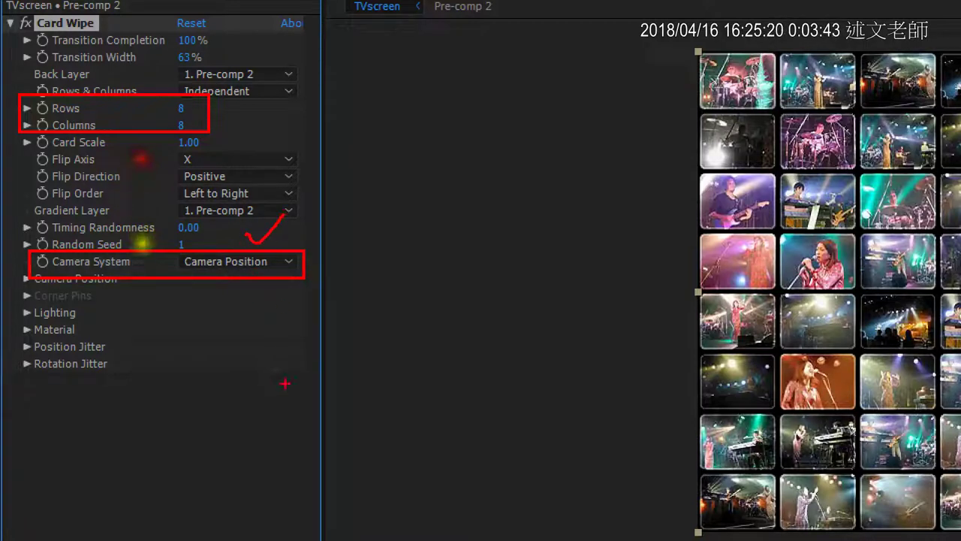
{"action": "key", "text": "e"}
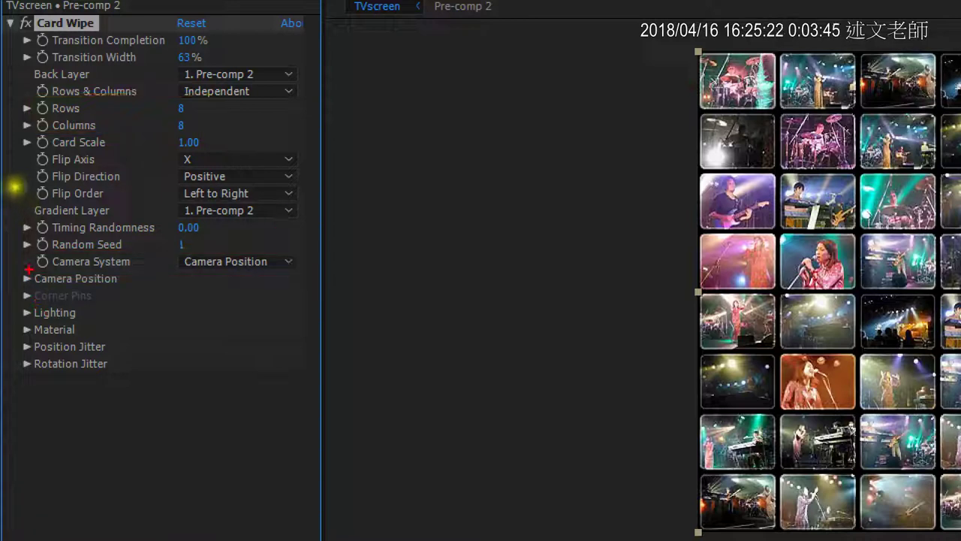
{"action": "left_click_drag", "start_coordinate": [26, 268], "coordinate": [124, 294]}
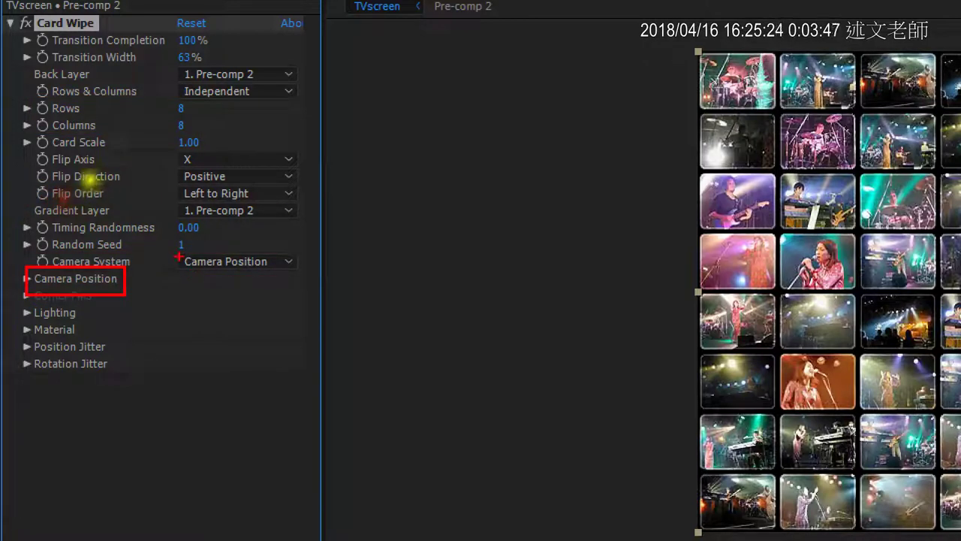
{"action": "mouse_move", "coordinate": [177, 261]}
{"action": "left_mouse_down"}
{"action": "mouse_move", "coordinate": [136, 276]}
{"action": "mouse_move", "coordinate": [140, 268]}
{"action": "mouse_move", "coordinate": [162, 289]}
{"action": "left_mouse_up"}
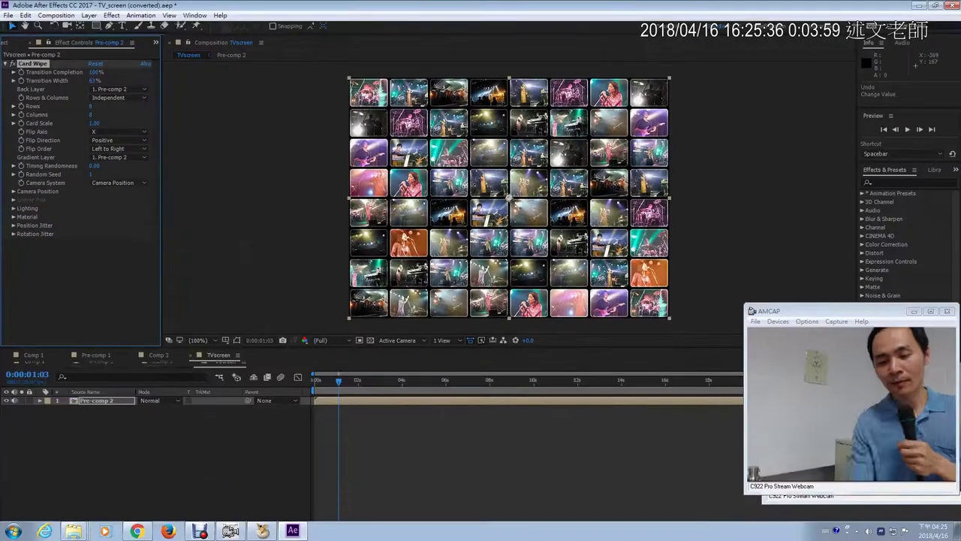
Add a two-node camera layer with the 50mm preset to the TVscreen composition.
{"action": "left_click", "coordinate": [88, 15]}
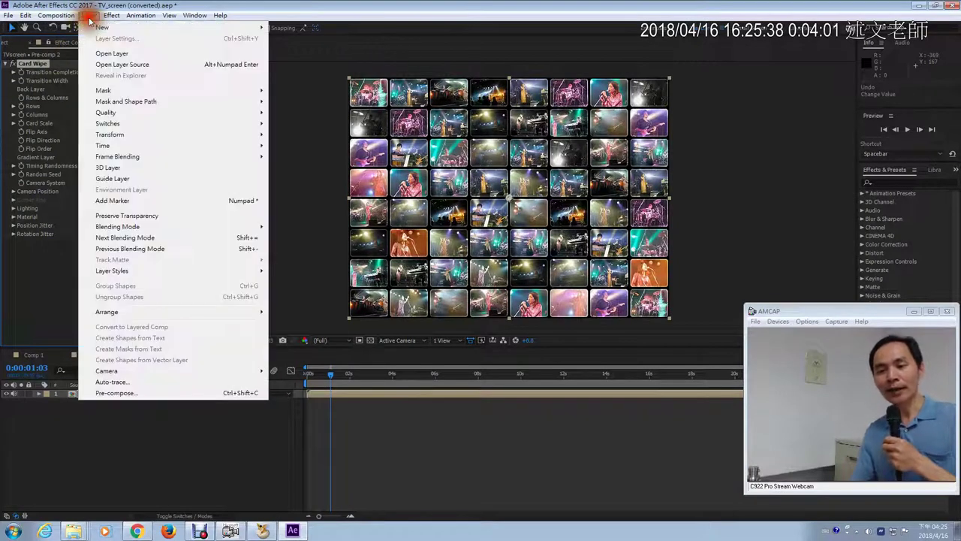
{"action": "mouse_move", "coordinate": [98, 28]}
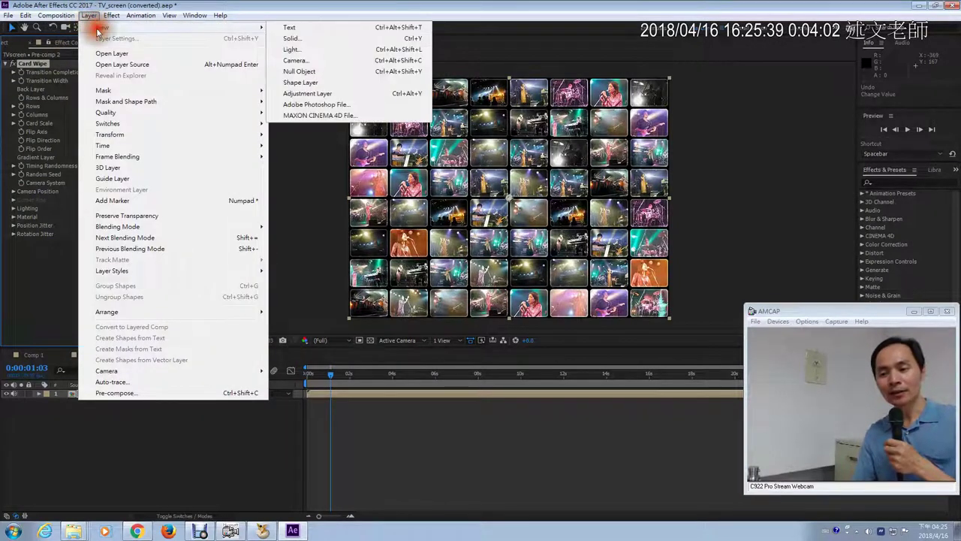
{"action": "left_click", "coordinate": [307, 62]}
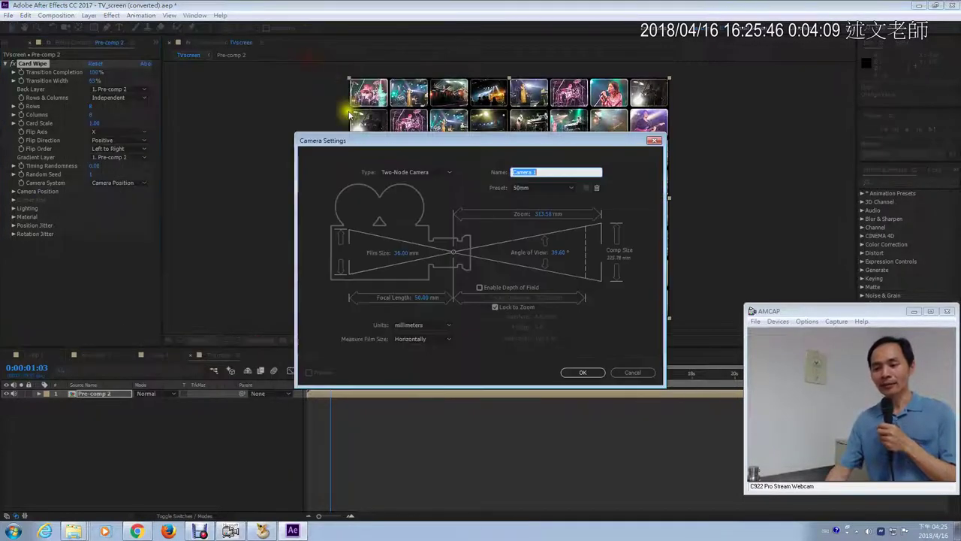
{"action": "left_click", "coordinate": [585, 371]}
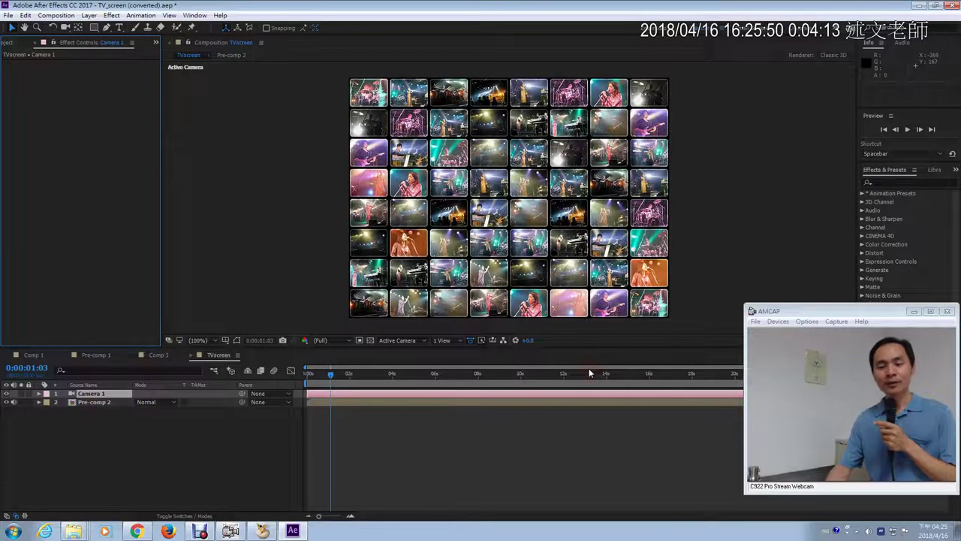
Set the Camera System of the Card Wipe effect on the Pre-comp 2 layer to Comp Camera.
{"action": "left_click", "coordinate": [102, 402]}
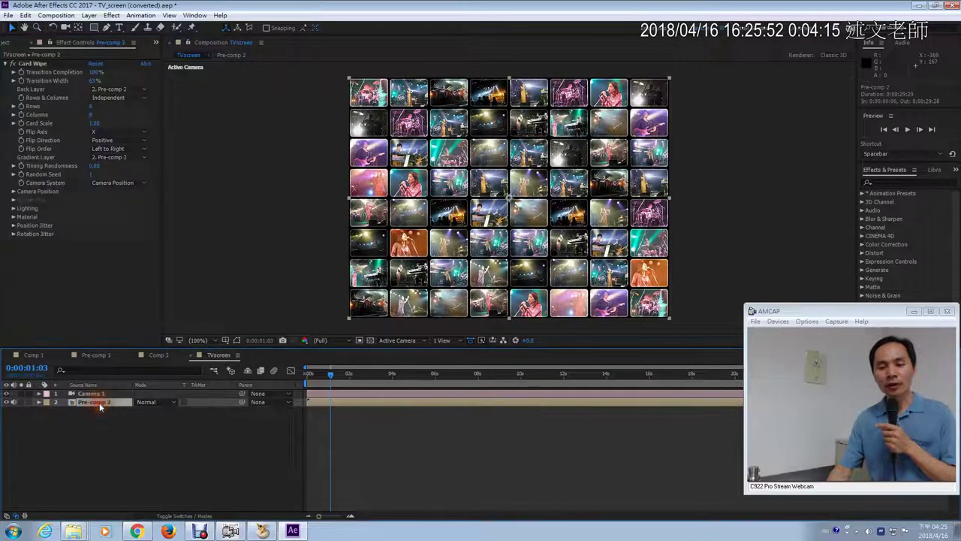
{"action": "left_click", "coordinate": [98, 183]}
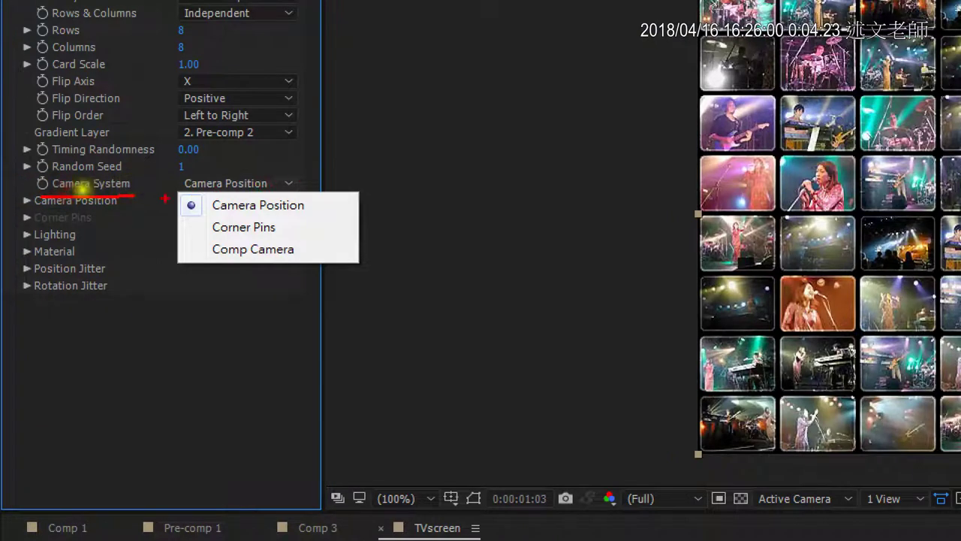
{"action": "left_click_drag", "start_coordinate": [30, 209], "coordinate": [105, 203]}
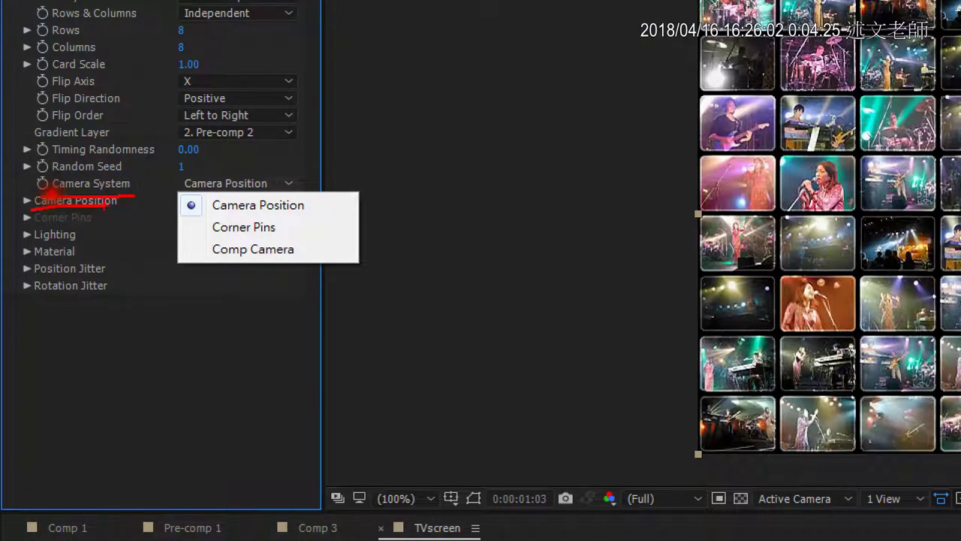
{"action": "mouse_move", "coordinate": [206, 244]}
{"action": "left_mouse_down"}
{"action": "mouse_move", "coordinate": [301, 240]}
{"action": "mouse_move", "coordinate": [307, 274]}
{"action": "mouse_move", "coordinate": [209, 277]}
{"action": "mouse_move", "coordinate": [197, 242]}
{"action": "left_mouse_up"}
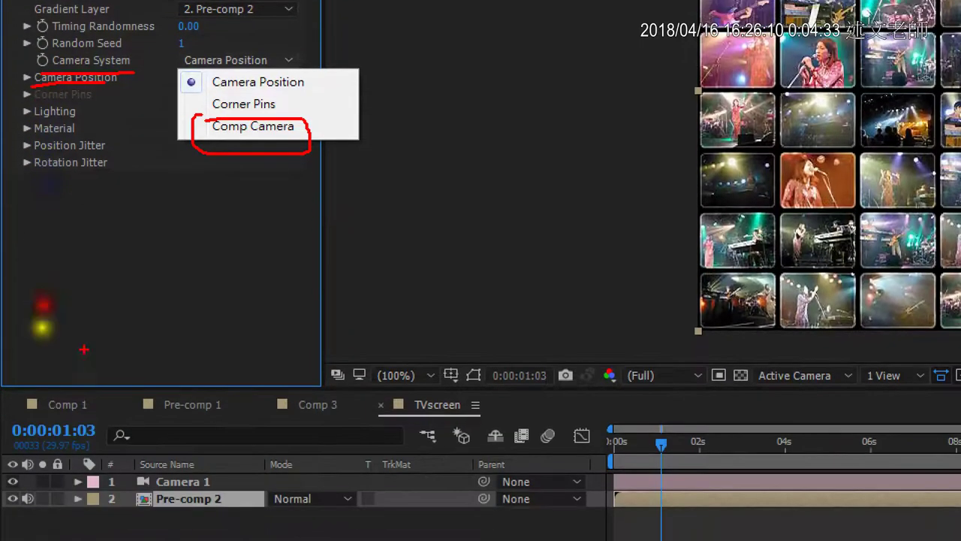
{"action": "left_click_drag", "start_coordinate": [169, 471], "coordinate": [201, 438]}
{"action": "mouse_move", "coordinate": [762, 117]}
{"action": "left_mouse_down"}
{"action": "mouse_move", "coordinate": [790, 132]}
{"action": "mouse_move", "coordinate": [820, 69]}
{"action": "left_mouse_up"}
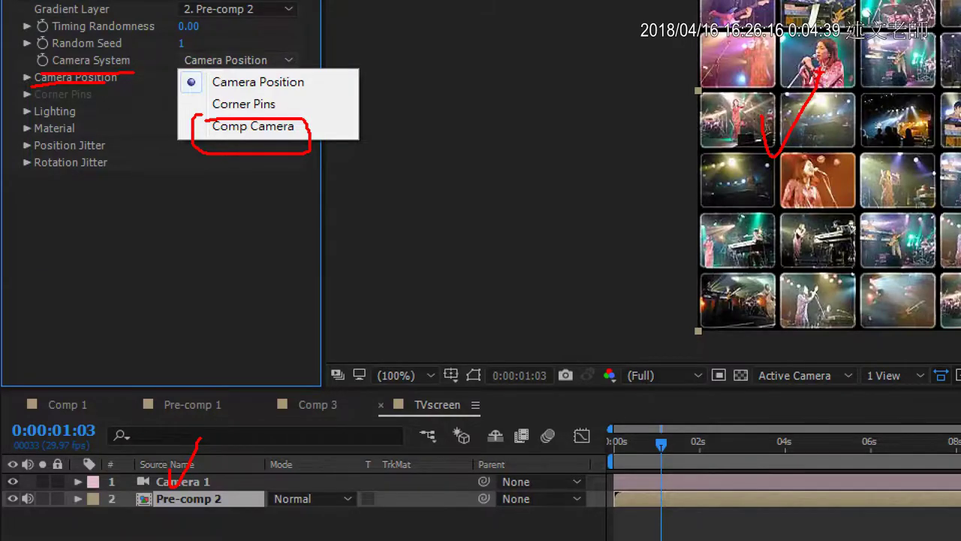
{"action": "key", "text": "Escape"}
{"action": "left_click", "coordinate": [218, 60]}
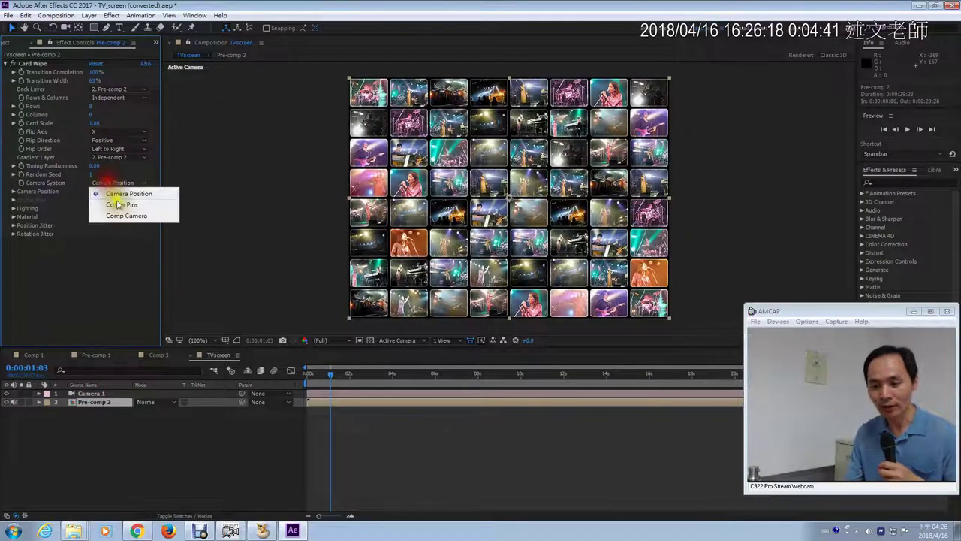
{"action": "left_click", "coordinate": [124, 214]}
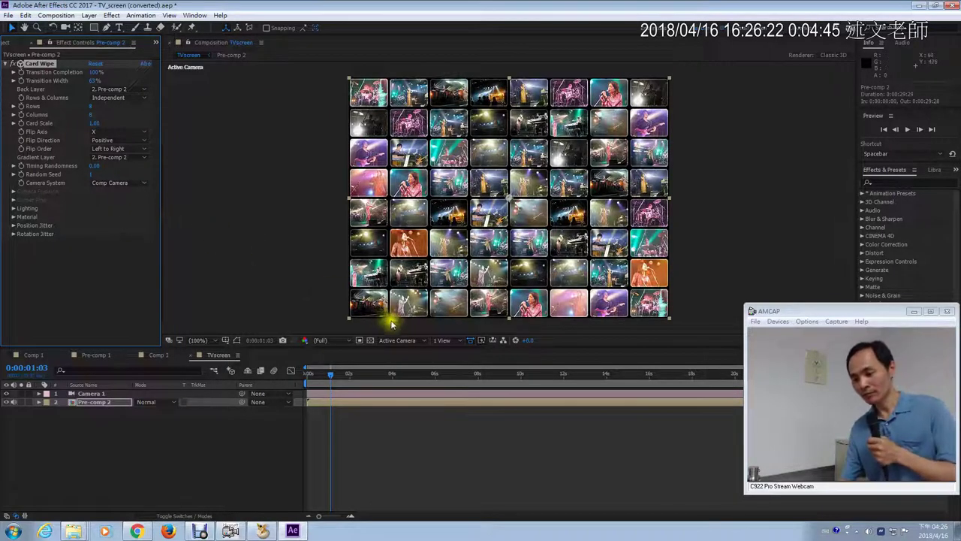
Split the TVscreen composition viewer into a two-view layout and check Camera 1 in the side view.
{"action": "left_click", "coordinate": [453, 340]}
{"action": "left_click", "coordinate": [463, 362]}
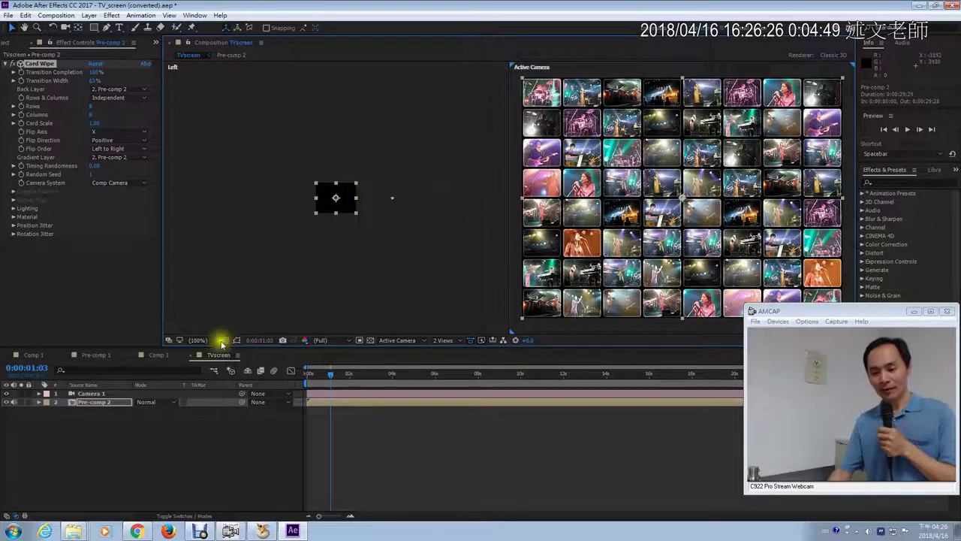
{"action": "left_click", "coordinate": [102, 395]}
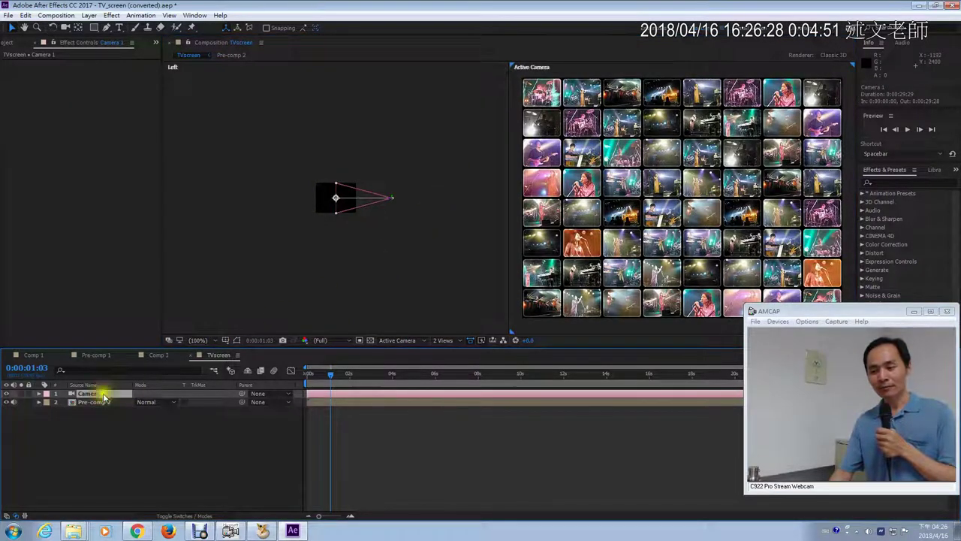
{"action": "left_click", "coordinate": [247, 118]}
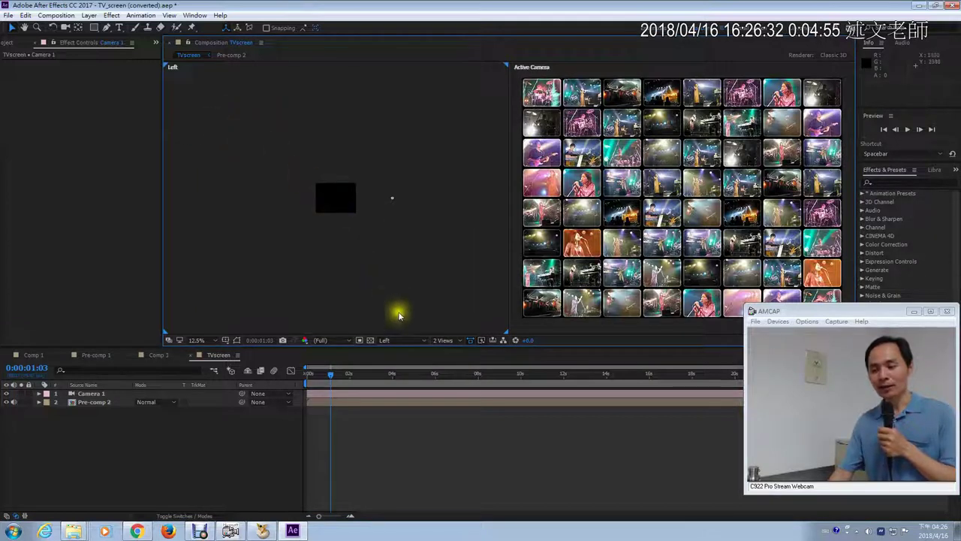
Switch the side view to Top and try moving Camera 1 sideways to about -472, 240, -1033.
{"action": "left_click", "coordinate": [400, 340]}
{"action": "left_click", "coordinate": [401, 403]}
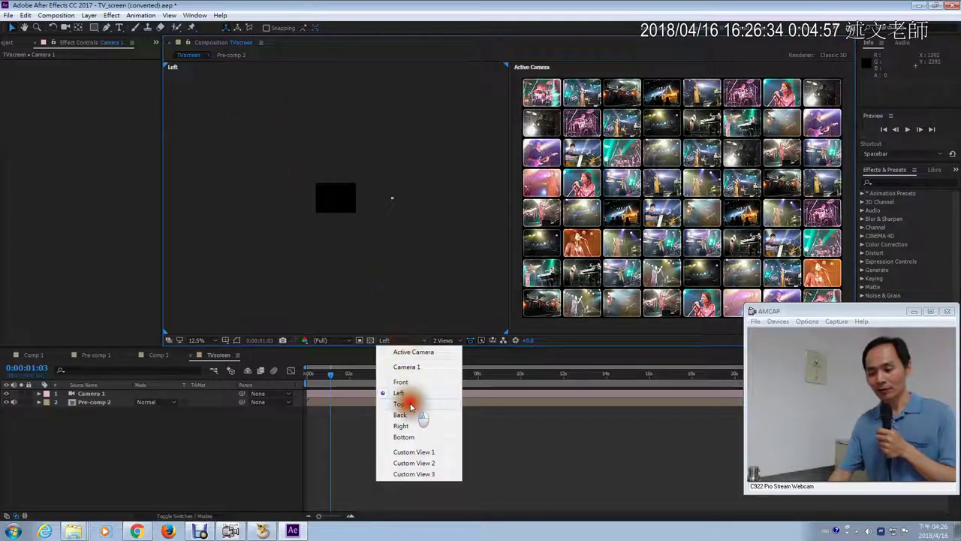
{"action": "left_click", "coordinate": [338, 260]}
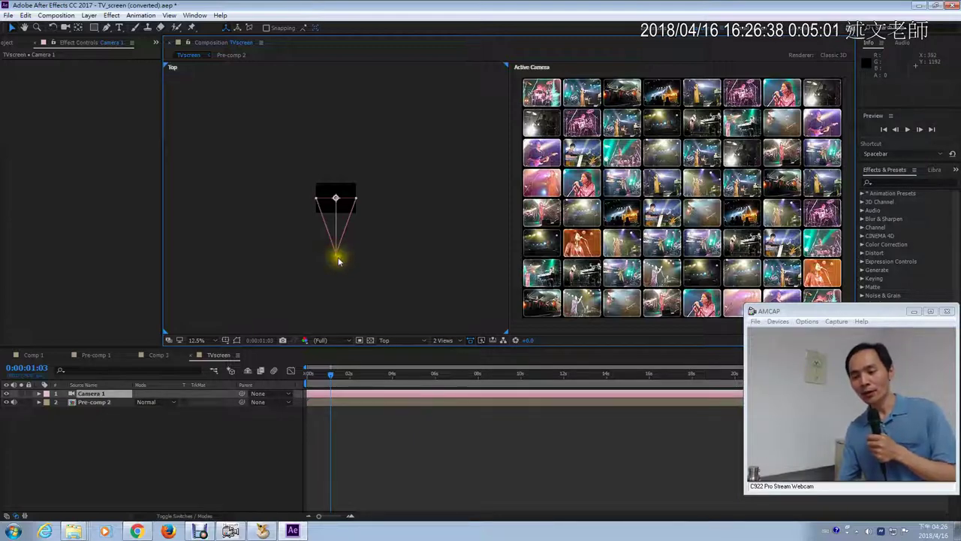
{"action": "left_click_drag", "start_coordinate": [336, 259], "coordinate": [288, 265]}
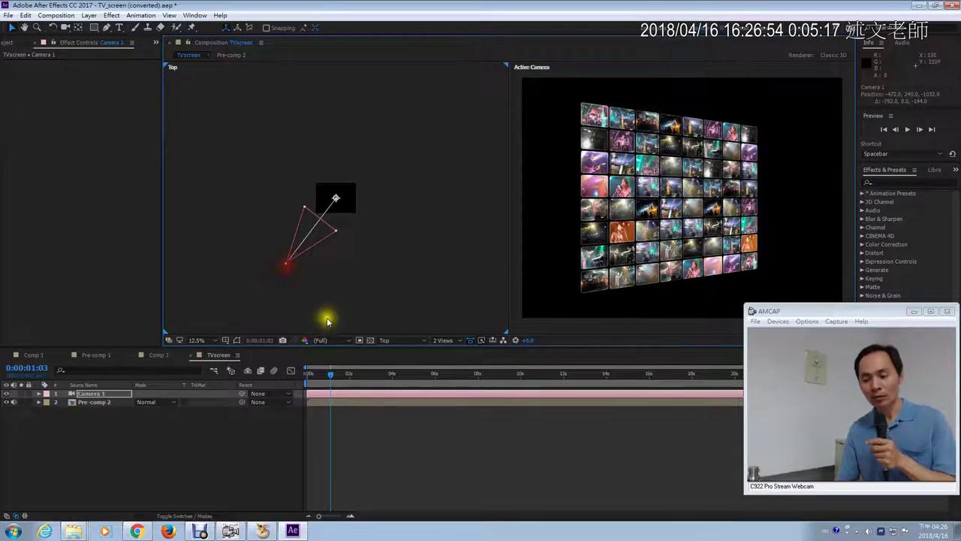
Switch the Top view to Left and try moving Camera 1 vertically to about -472, 608, -1025.
{"action": "left_click", "coordinate": [398, 340]}
{"action": "left_click", "coordinate": [397, 393]}
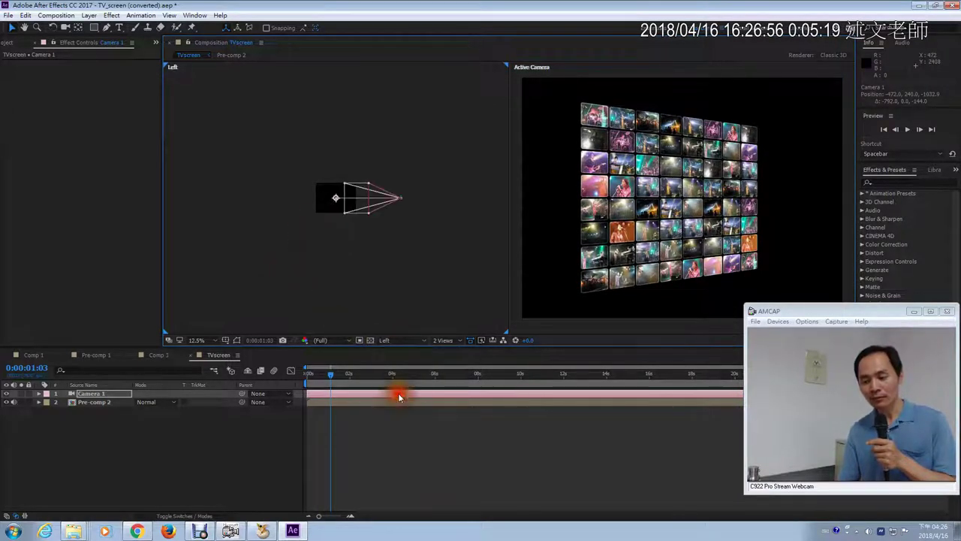
{"action": "left_click", "coordinate": [402, 200]}
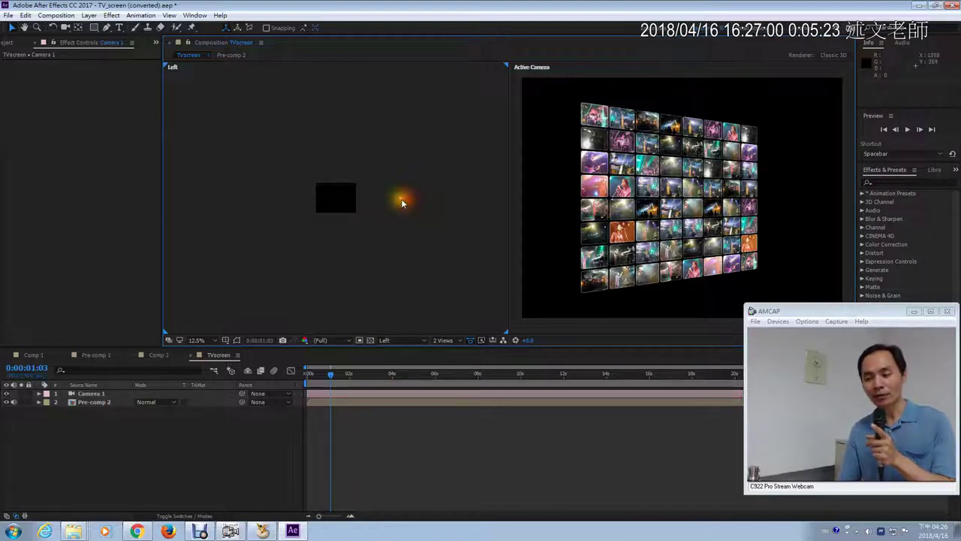
{"action": "left_click_drag", "start_coordinate": [401, 198], "coordinate": [401, 220]}
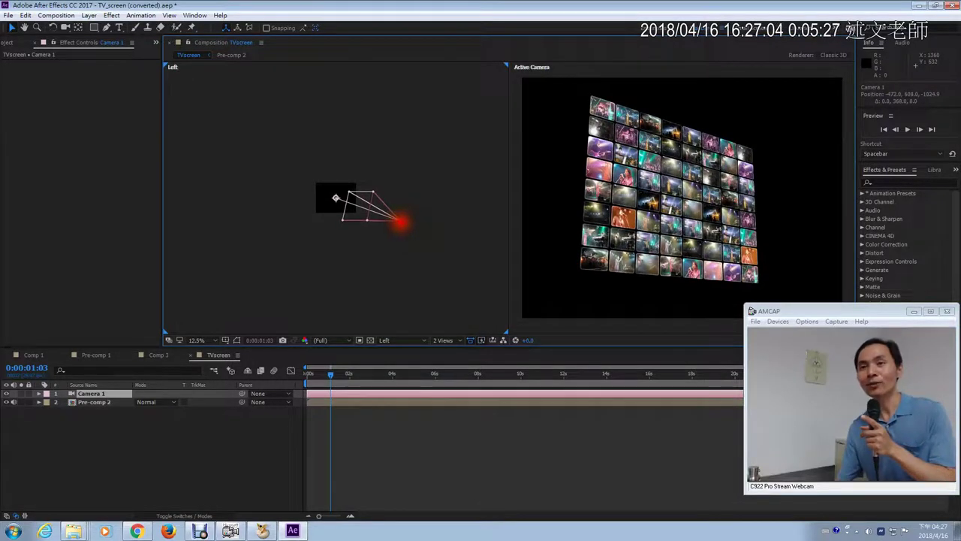
Undo both camera moves and set the Card Wipe Camera System on Pre-comp 2 back to Comp Camera.
{"action": "key", "text": "ctrl+z"}
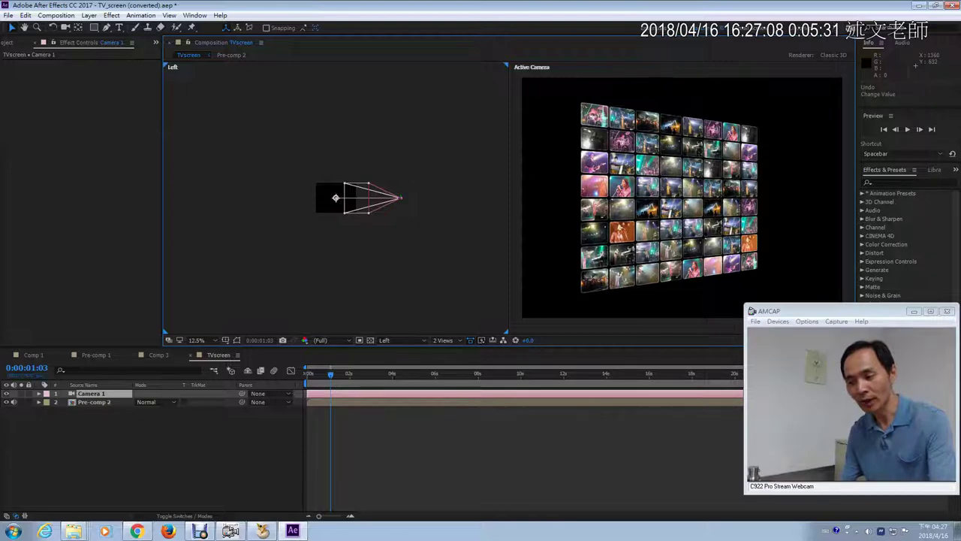
{"action": "key", "text": "ctrl+z"}
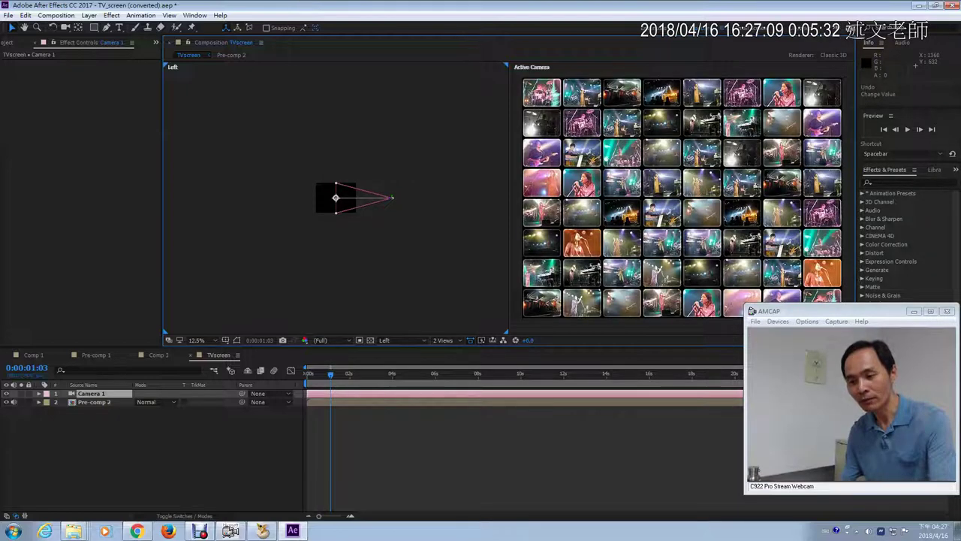
{"action": "key", "text": "ctrl+z"}
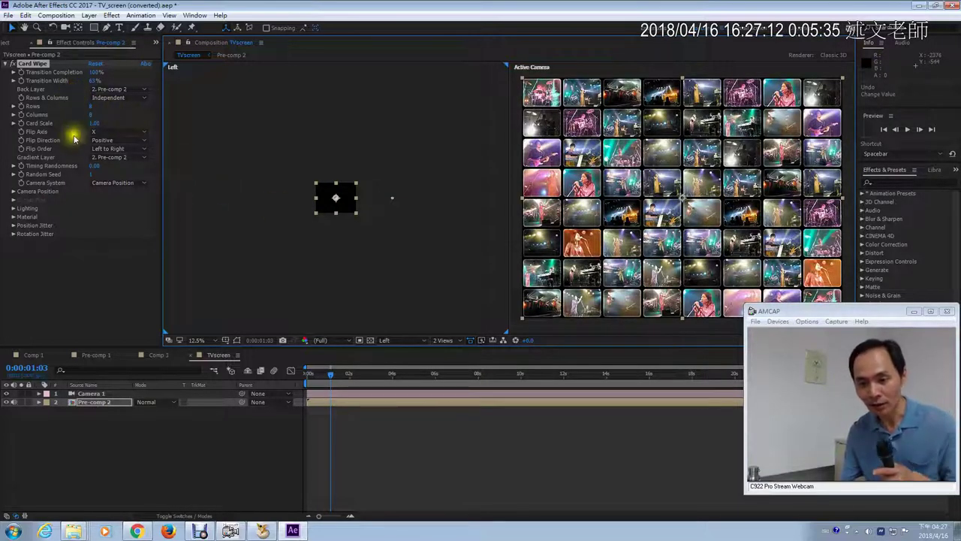
{"action": "left_click", "coordinate": [120, 182]}
{"action": "left_click", "coordinate": [126, 216]}
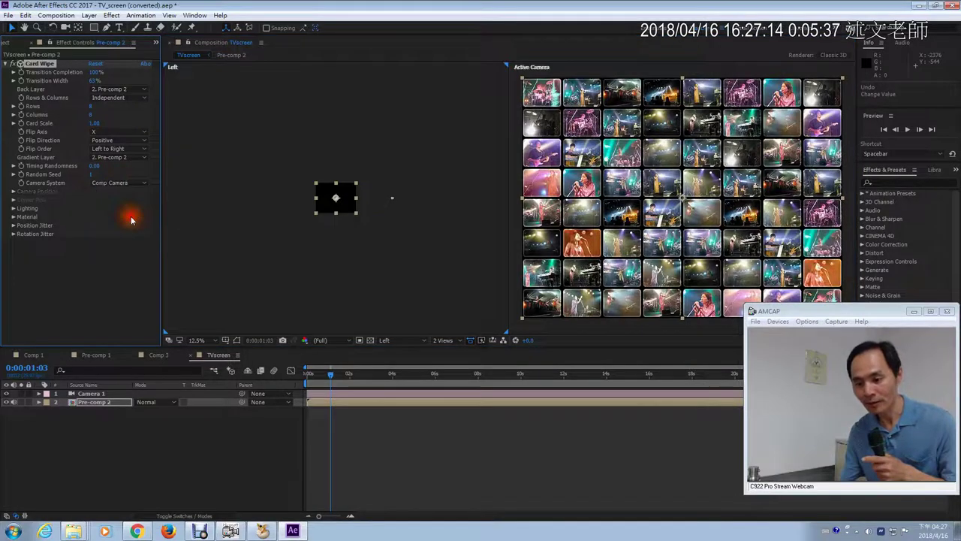
Pull Camera 1 back to about Z -1497 in the Left view and swing it to about 1184, 264, -1049 in the Top view.
{"action": "left_click", "coordinate": [94, 393]}
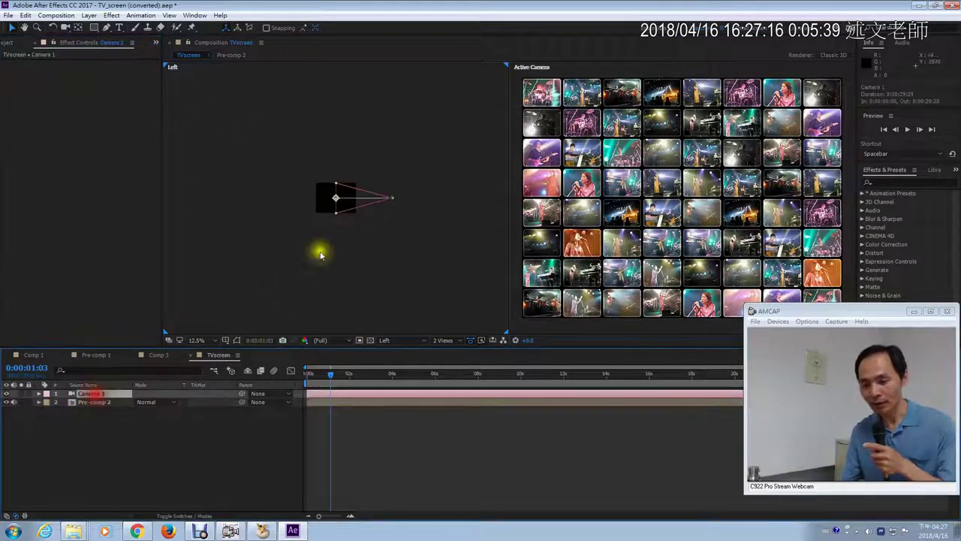
{"action": "left_click_drag", "start_coordinate": [394, 201], "coordinate": [433, 201]}
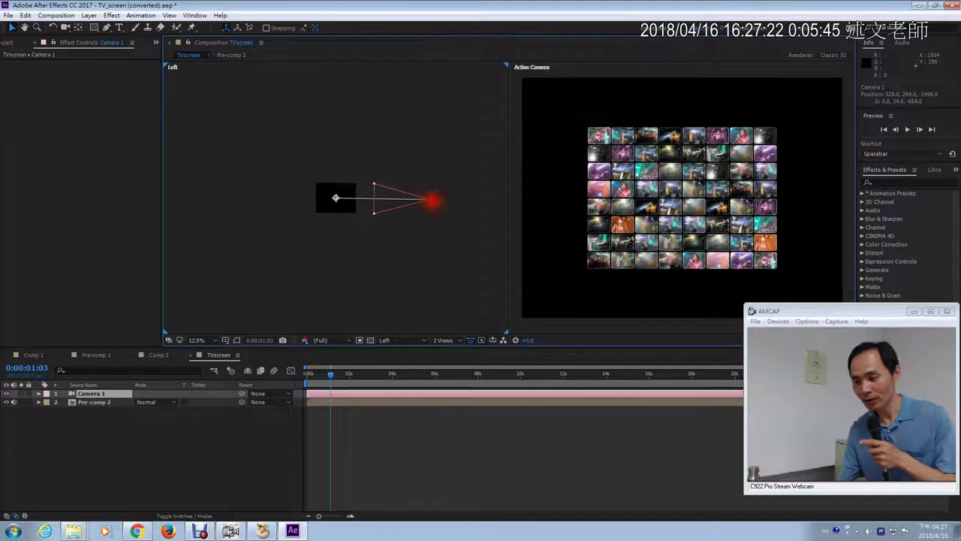
{"action": "left_click", "coordinate": [391, 340]}
{"action": "left_click", "coordinate": [398, 404]}
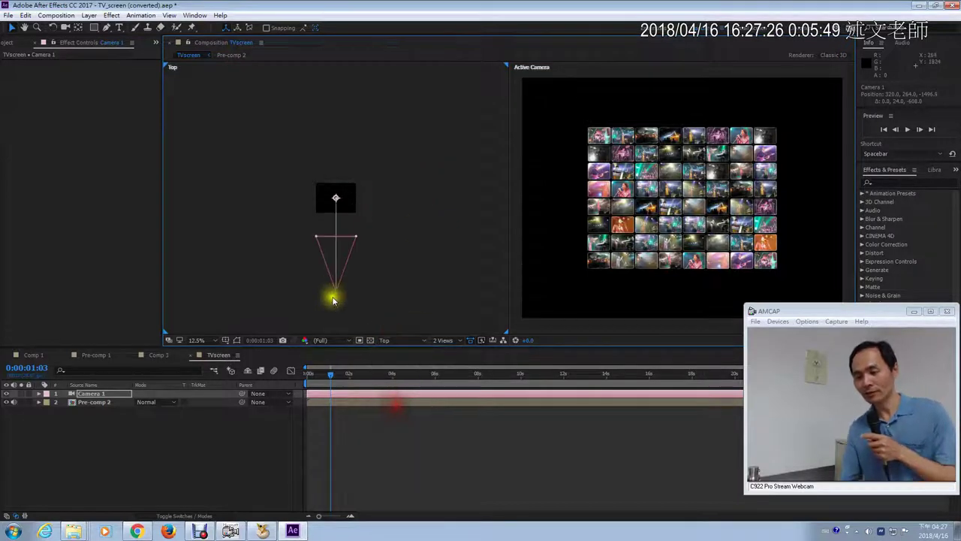
{"action": "left_click_drag", "start_coordinate": [337, 299], "coordinate": [391, 264]}
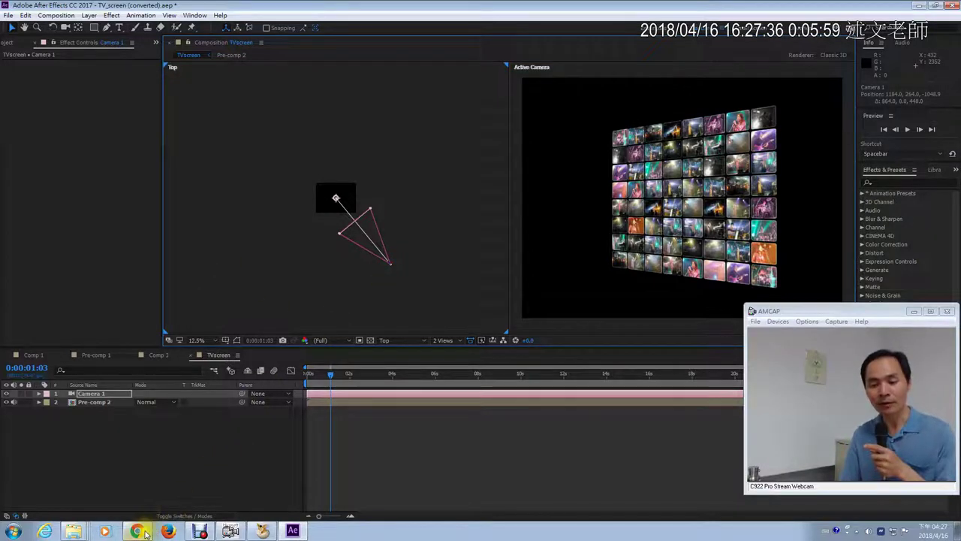
Switch to the Google Docs lesson notes in Chrome and review the Card Wipe settings, from Rows and Columns to Position Jitter.
{"action": "left_click", "coordinate": [139, 528]}
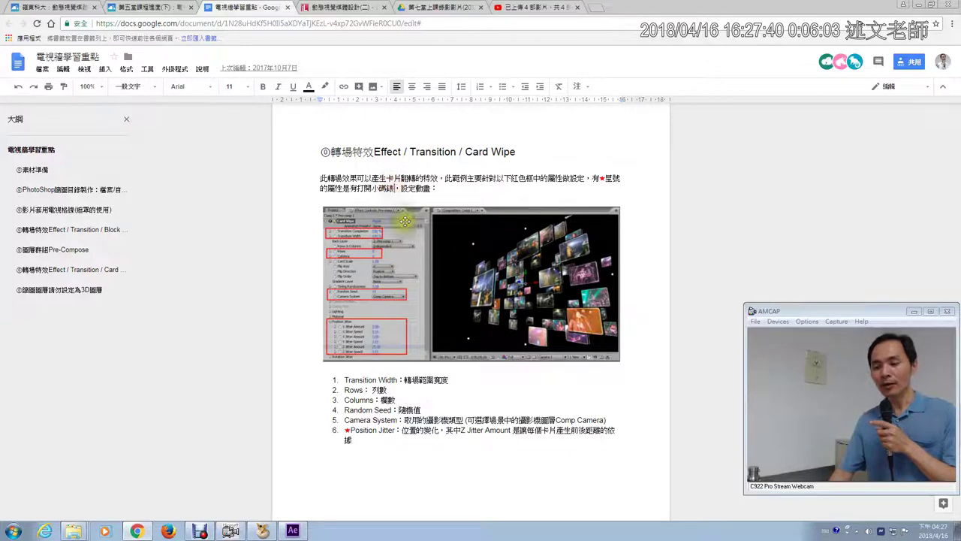
{"action": "left_click_drag", "start_coordinate": [340, 390], "coordinate": [399, 400]}
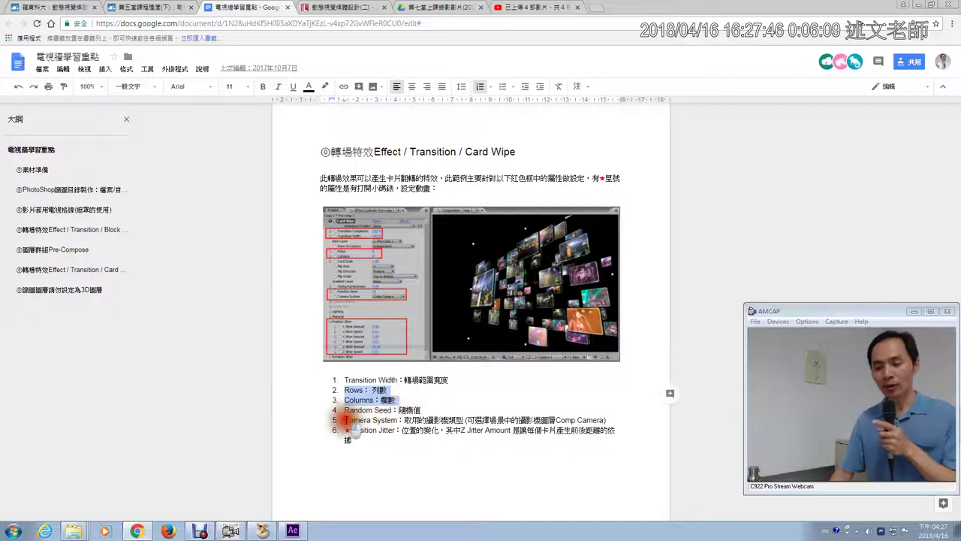
{"action": "left_click_drag", "start_coordinate": [343, 419], "coordinate": [409, 421]}
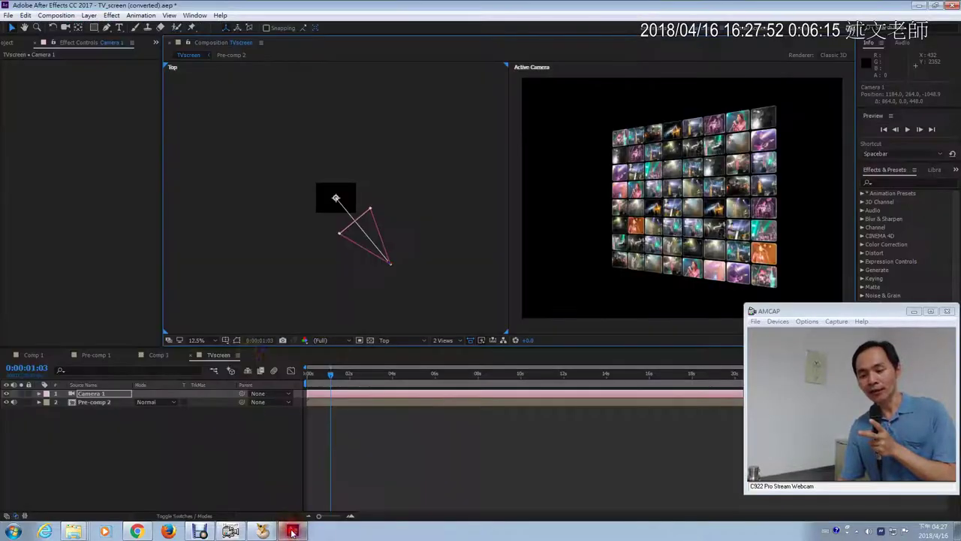
{"action": "left_click", "coordinate": [292, 530]}
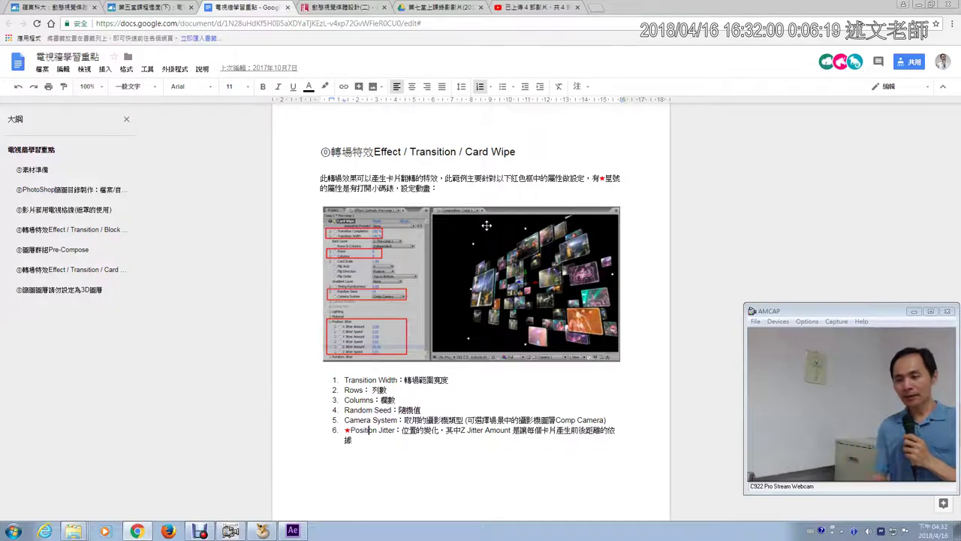
{"action": "left_click", "coordinate": [469, 156]}
{"action": "left_click", "coordinate": [372, 391]}
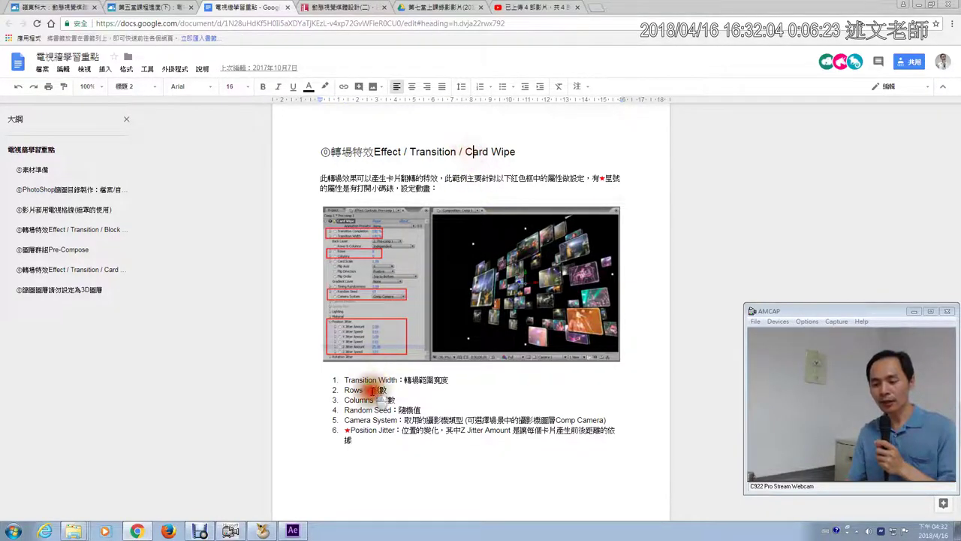
{"action": "left_click", "coordinate": [371, 404]}
{"action": "left_click", "coordinate": [371, 417]}
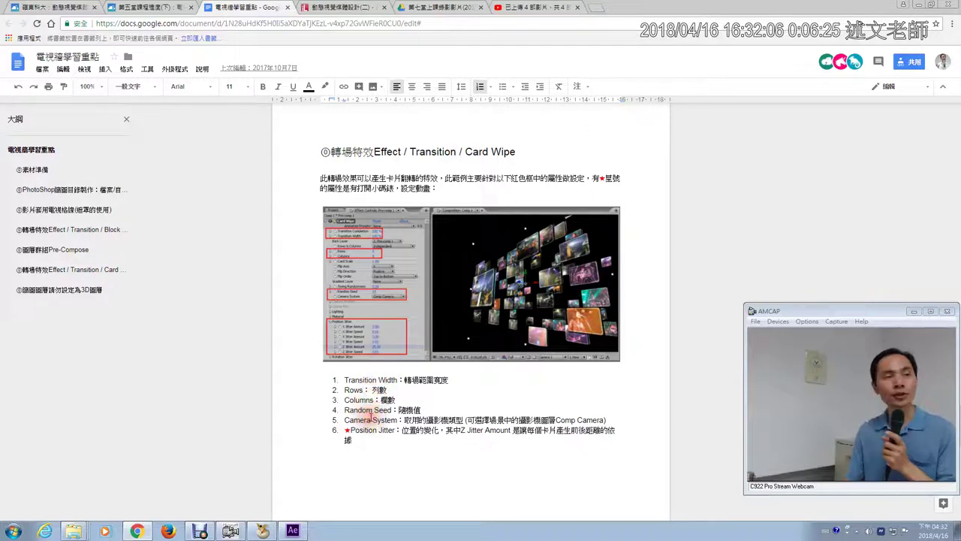
{"action": "left_click_drag", "start_coordinate": [344, 430], "coordinate": [353, 439]}
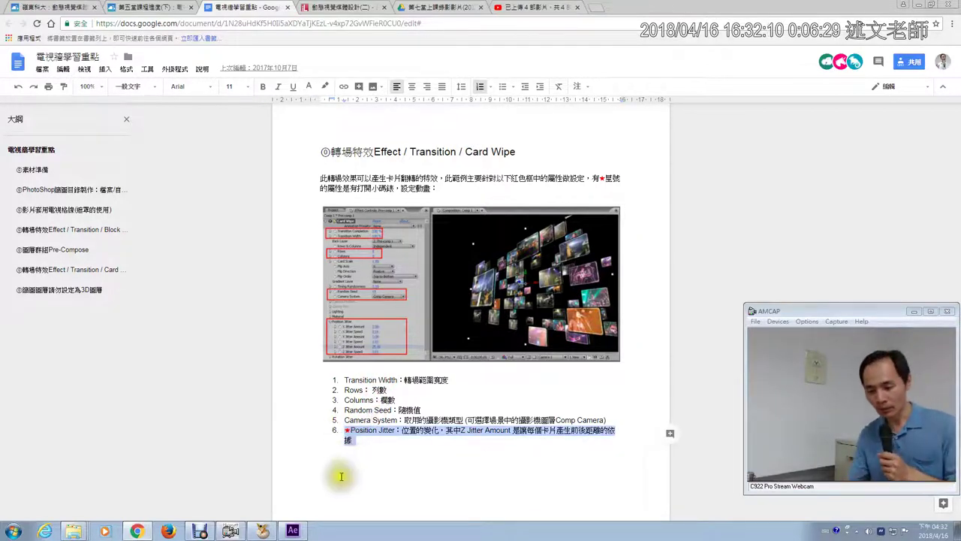
Return to After Effects, select the Pre-comp 2 layer, and expand the Position Jitter group of its Card Wipe effect.
{"action": "left_click", "coordinate": [293, 531]}
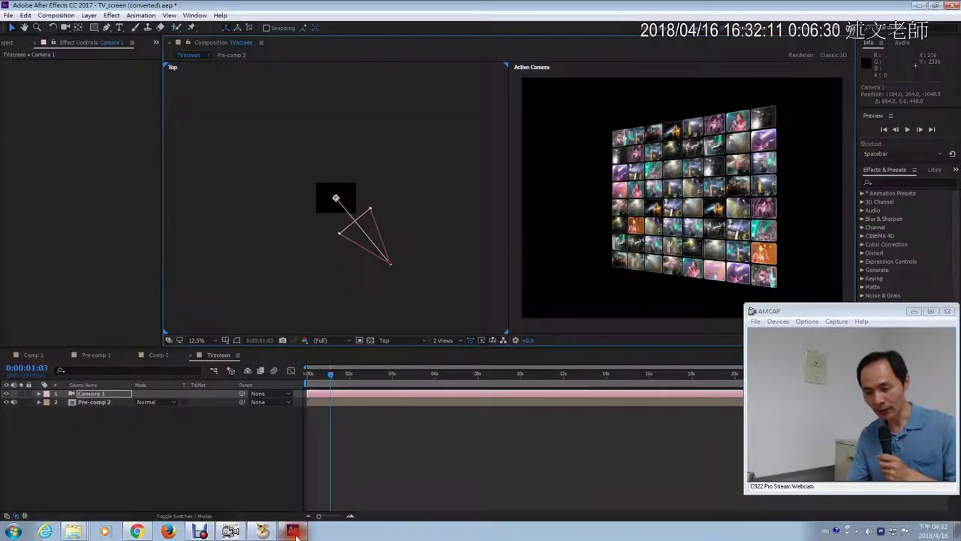
{"action": "left_click", "coordinate": [88, 406]}
{"action": "left_click", "coordinate": [88, 403]}
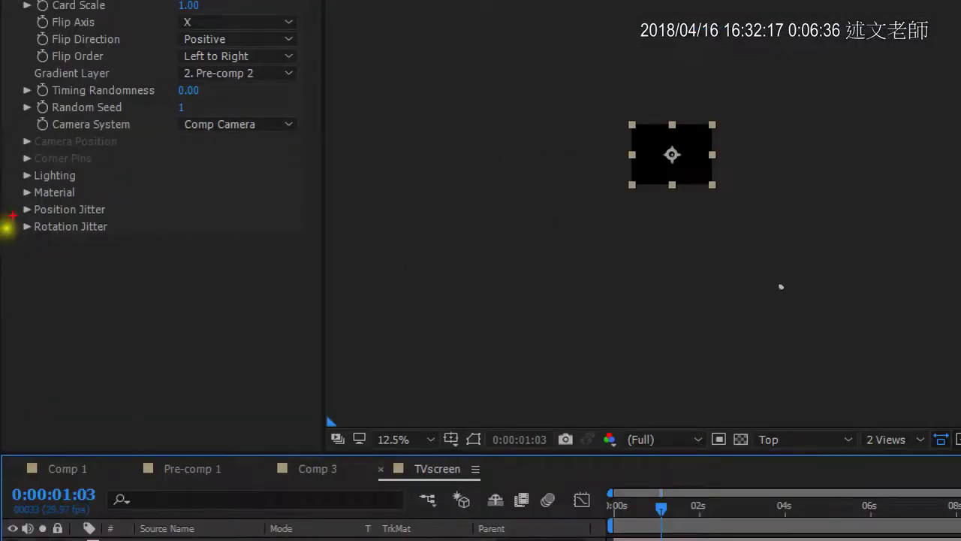
{"action": "left_click_drag", "start_coordinate": [19, 193], "coordinate": [122, 241]}
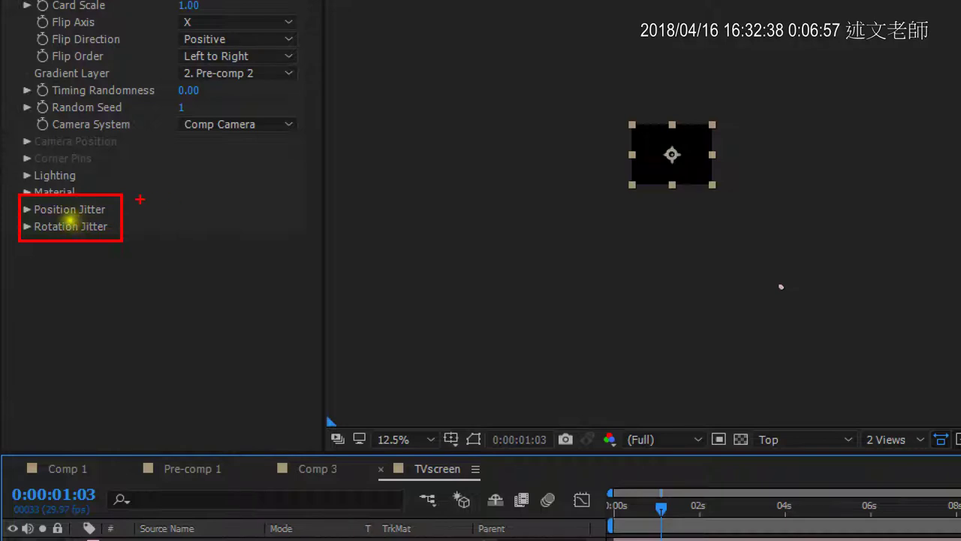
{"action": "mouse_move", "coordinate": [140, 200]}
{"action": "left_mouse_down"}
{"action": "mouse_move", "coordinate": [167, 192]}
{"action": "mouse_move", "coordinate": [175, 169]}
{"action": "left_mouse_up"}
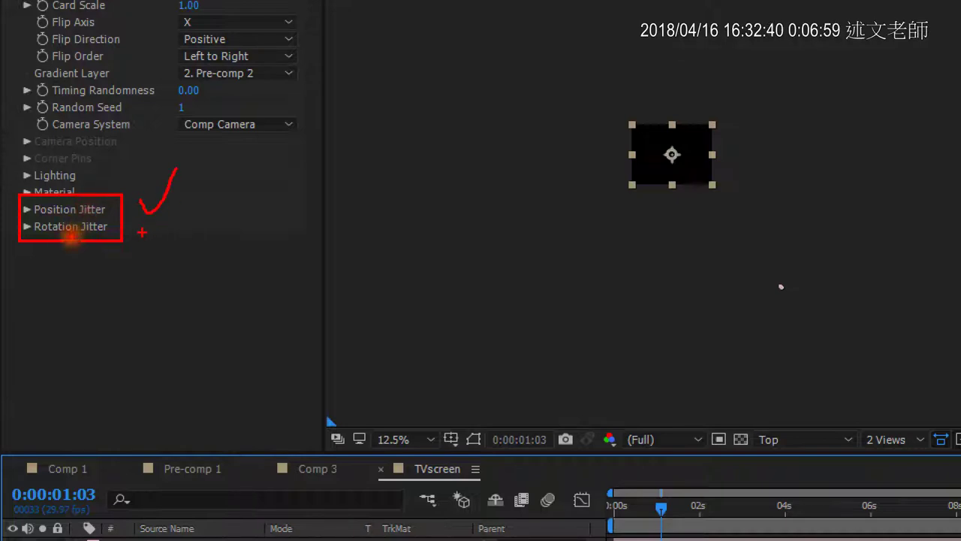
{"action": "left_click_drag", "start_coordinate": [142, 232], "coordinate": [168, 208]}
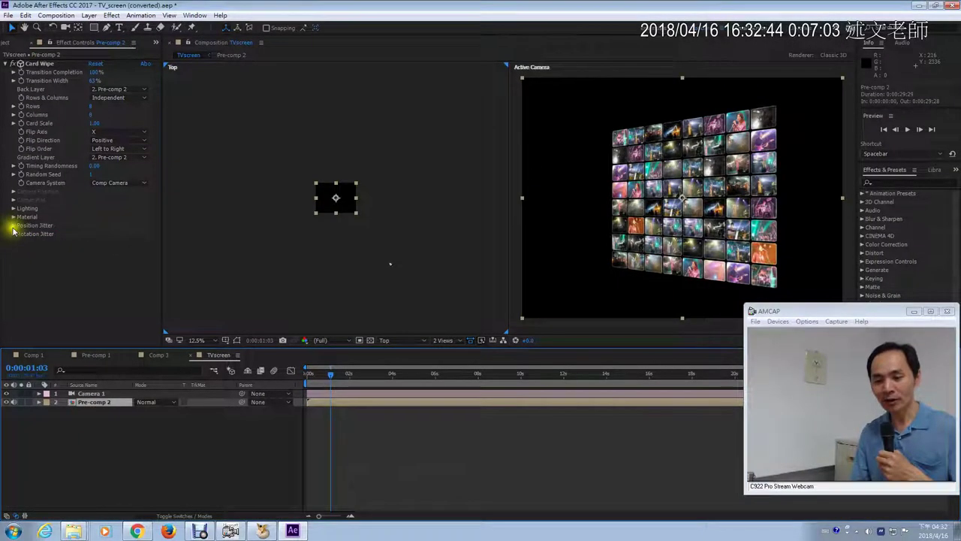
{"action": "left_click", "coordinate": [27, 209]}
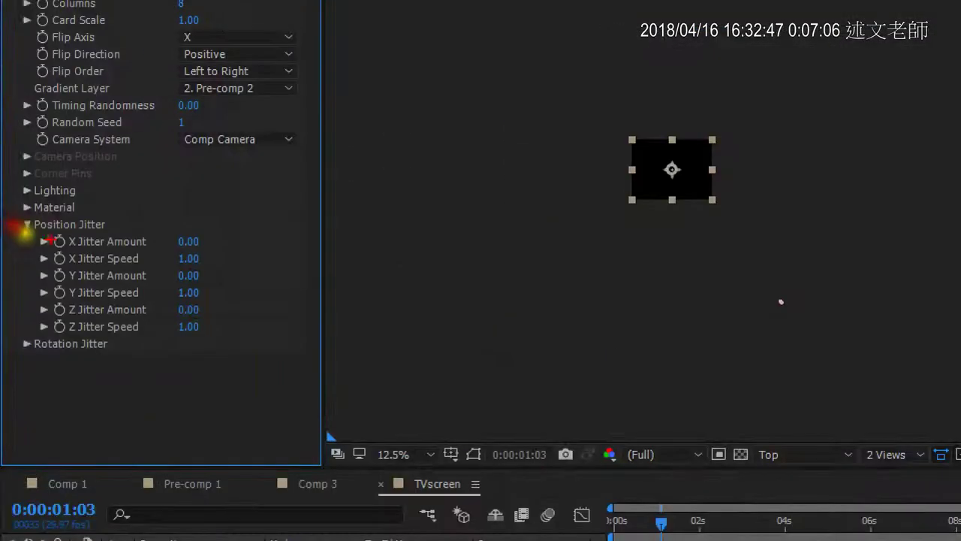
{"action": "left_click_drag", "start_coordinate": [63, 239], "coordinate": [64, 325]}
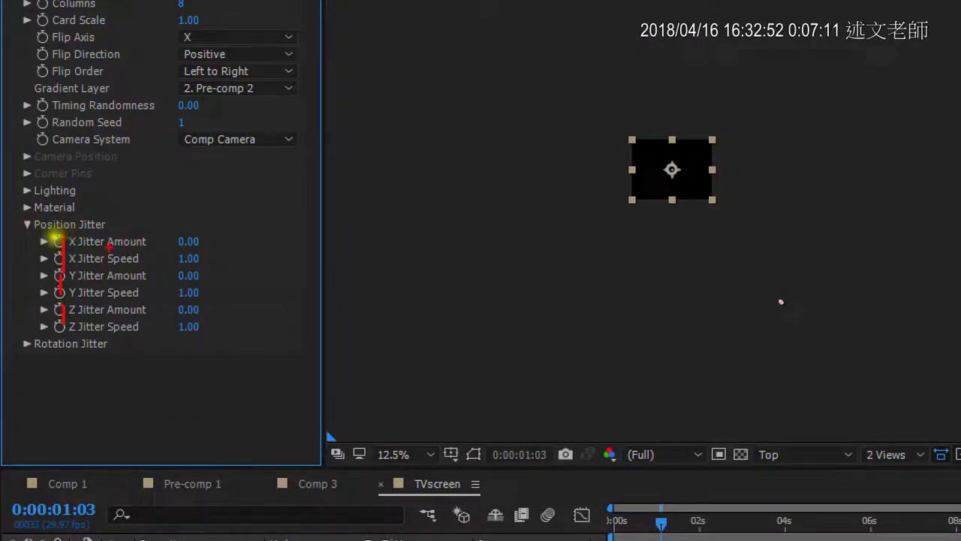
{"action": "left_click_drag", "start_coordinate": [93, 245], "coordinate": [148, 244]}
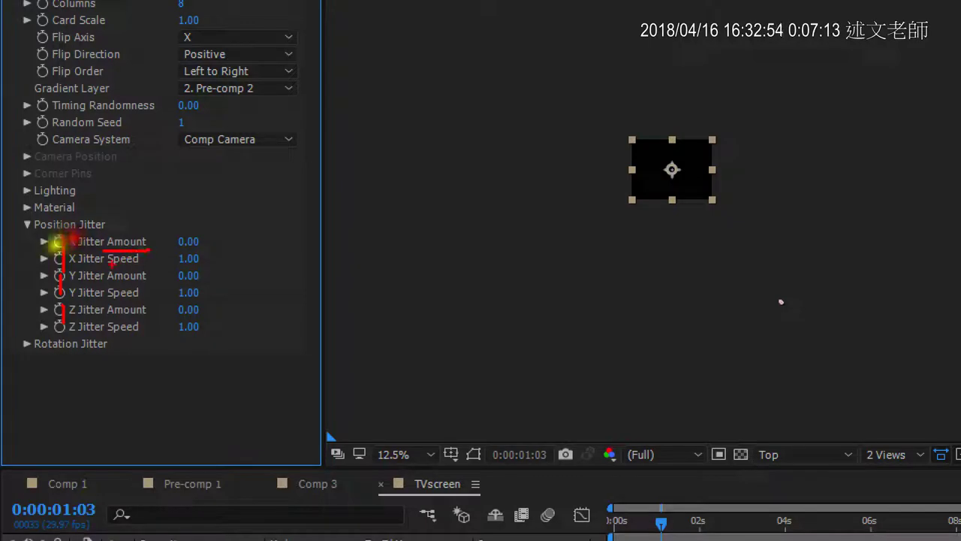
{"action": "left_click_drag", "start_coordinate": [98, 262], "coordinate": [144, 264]}
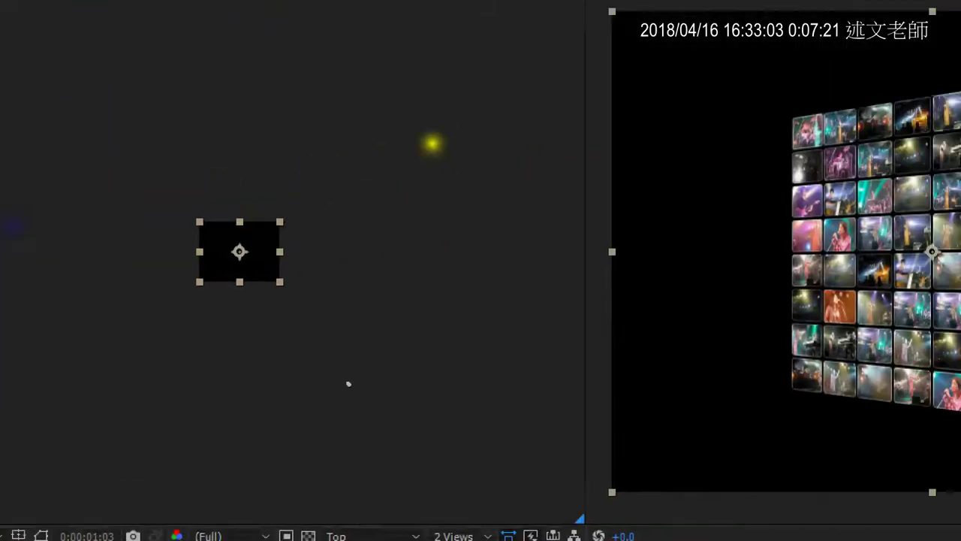
{"action": "left_click", "coordinate": [541, 118]}
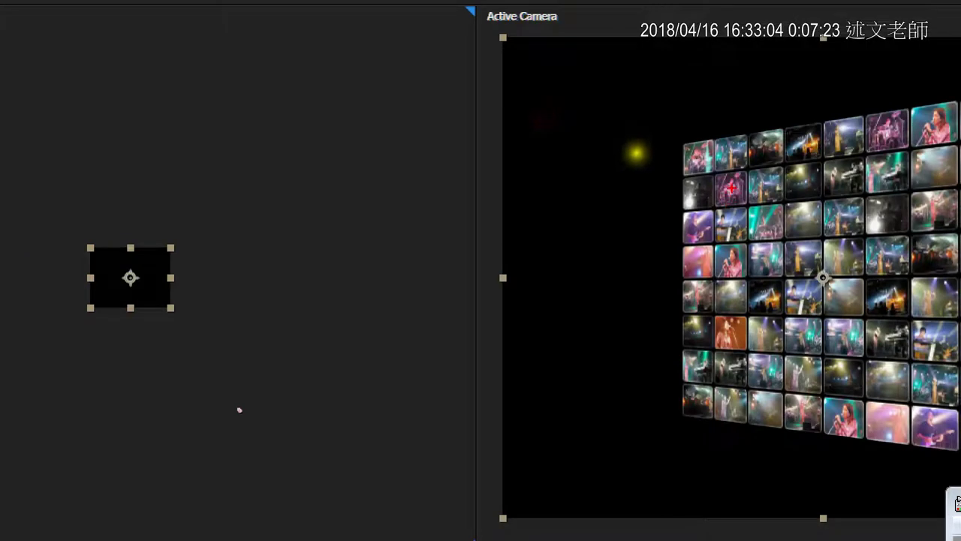
{"action": "mouse_move", "coordinate": [731, 188]}
{"action": "left_mouse_down"}
{"action": "mouse_move", "coordinate": [635, 196]}
{"action": "mouse_move", "coordinate": [716, 230]}
{"action": "left_mouse_up"}
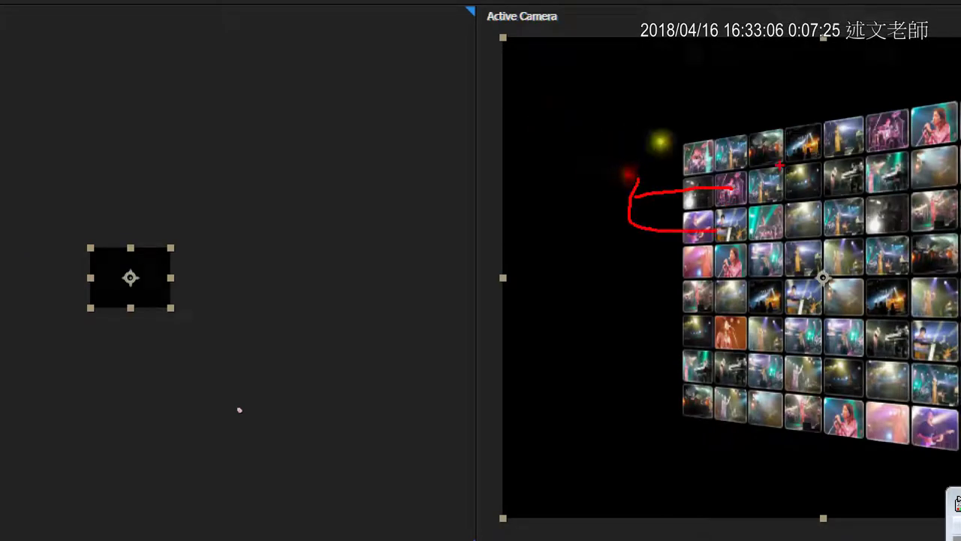
{"action": "mouse_move", "coordinate": [742, 184]}
{"action": "left_mouse_down"}
{"action": "mouse_move", "coordinate": [852, 182]}
{"action": "mouse_move", "coordinate": [824, 212]}
{"action": "left_mouse_up"}
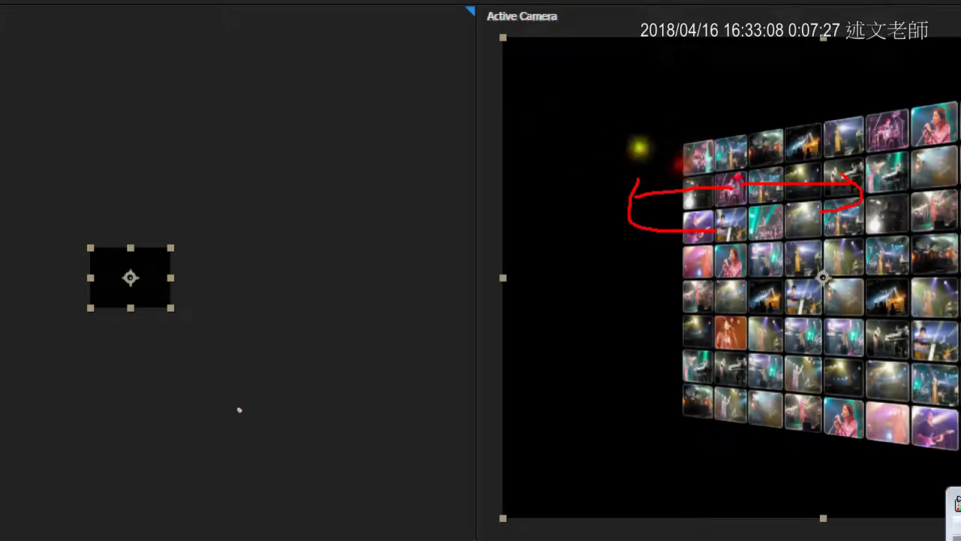
{"action": "mouse_move", "coordinate": [743, 179]}
{"action": "left_mouse_down"}
{"action": "mouse_move", "coordinate": [738, 121]}
{"action": "mouse_move", "coordinate": [721, 141]}
{"action": "left_mouse_up"}
{"action": "left_click_drag", "start_coordinate": [743, 109], "coordinate": [764, 131]}
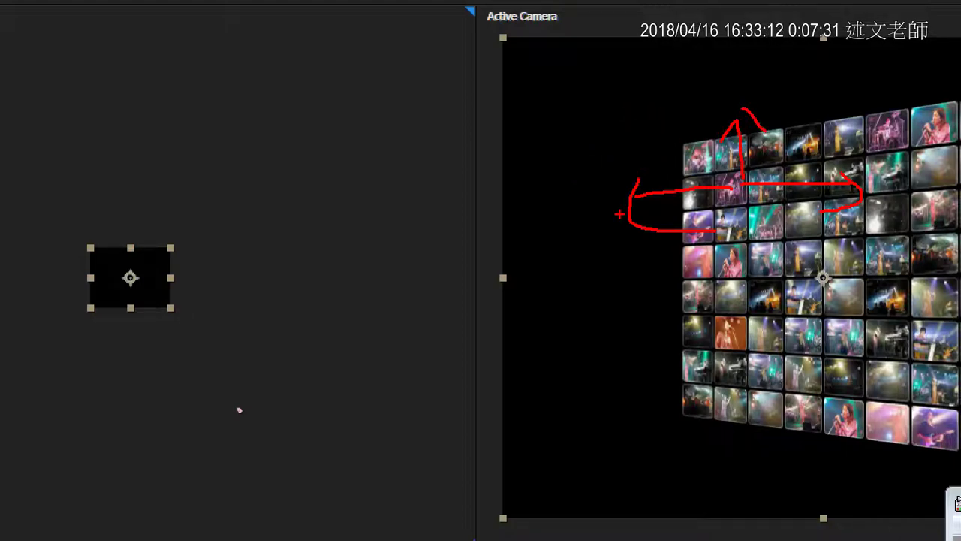
{"action": "key", "text": "Escape"}
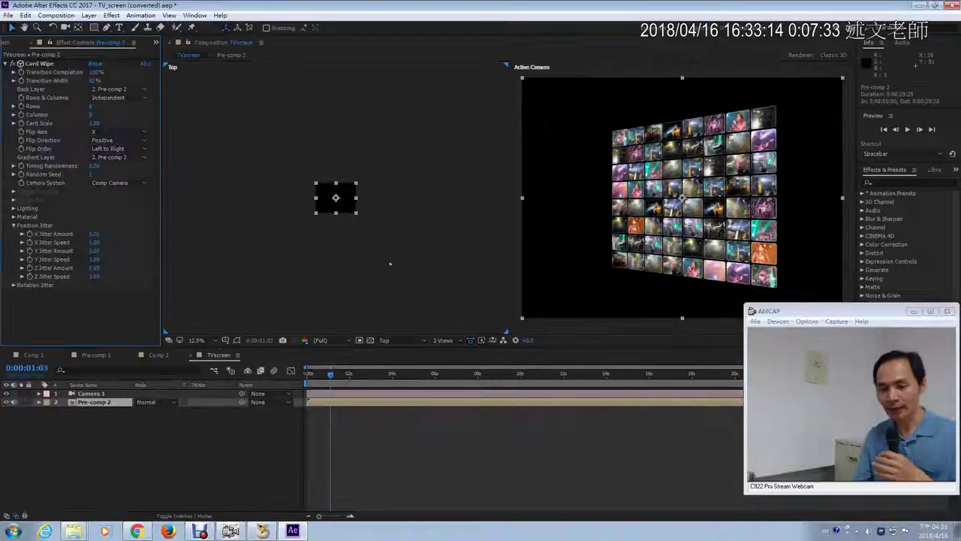
Try out the Z, X and Y Jitter Amounts of Card Wipe one at a time, undoing each change.
{"action": "left_click_drag", "start_coordinate": [94, 267], "coordinate": [172, 254]}
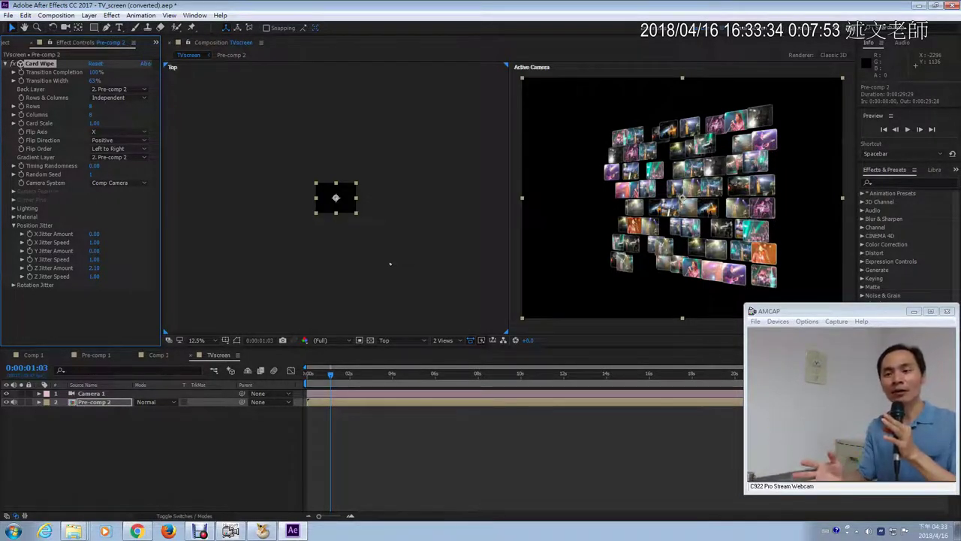
{"action": "key", "text": "ctrl+z"}
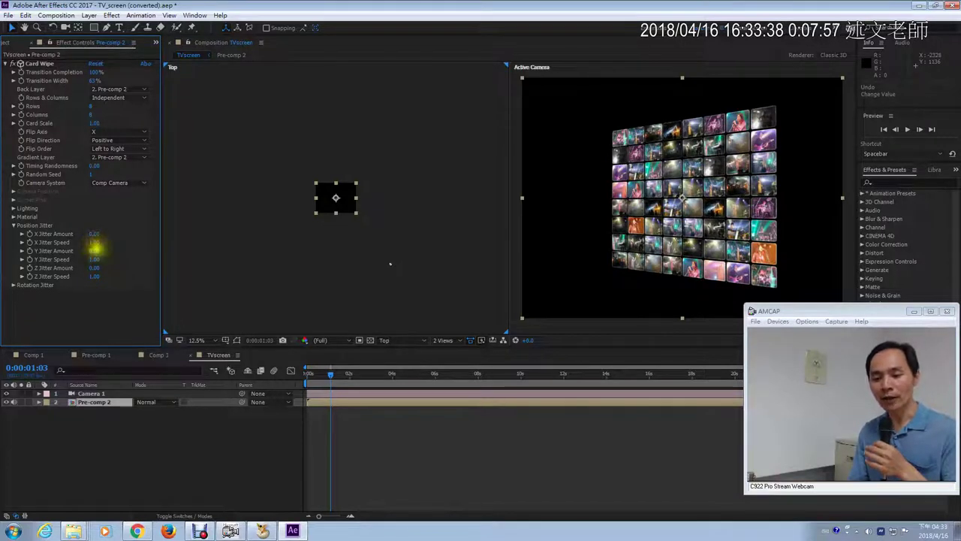
{"action": "left_click_drag", "start_coordinate": [94, 234], "coordinate": [182, 253]}
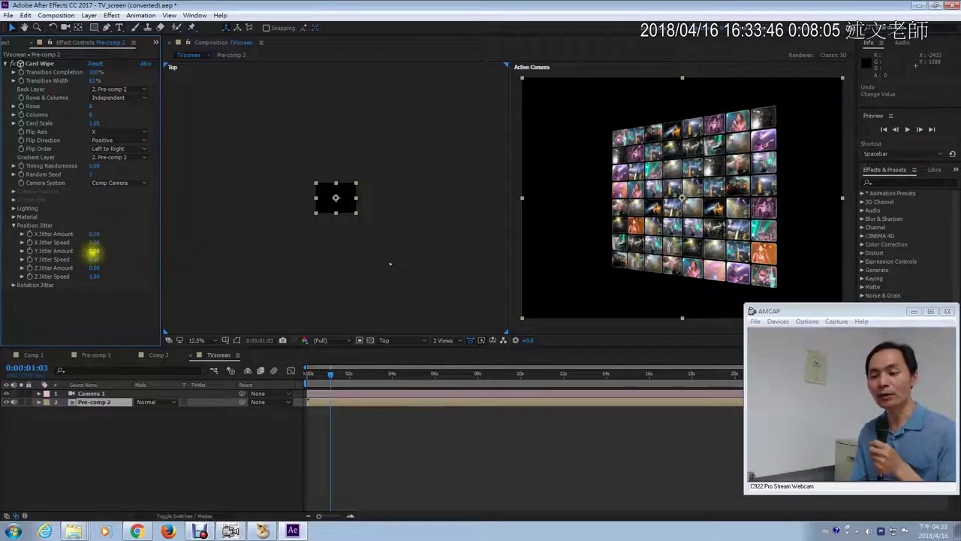
{"action": "left_click_drag", "start_coordinate": [90, 254], "coordinate": [234, 238]}
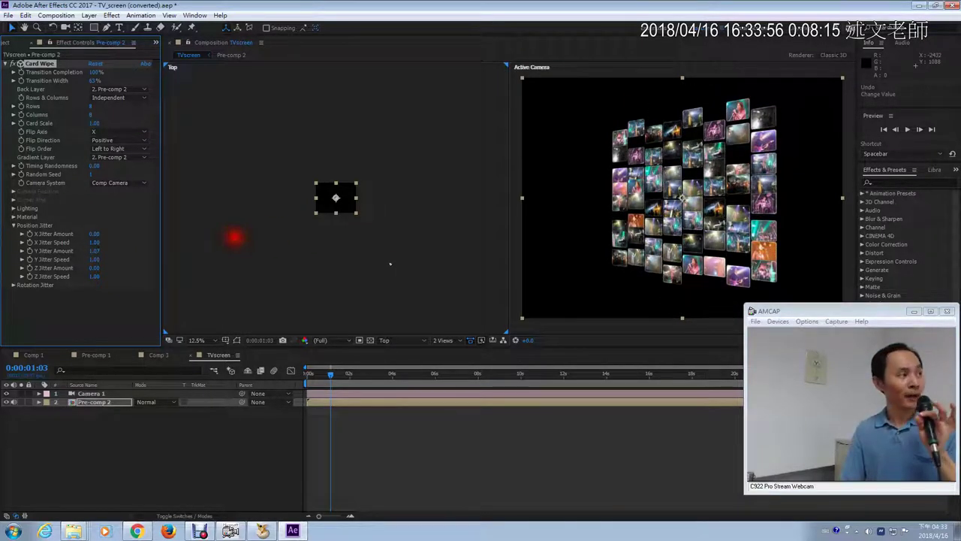
{"action": "left_click_drag", "start_coordinate": [235, 238], "coordinate": [344, 222]}
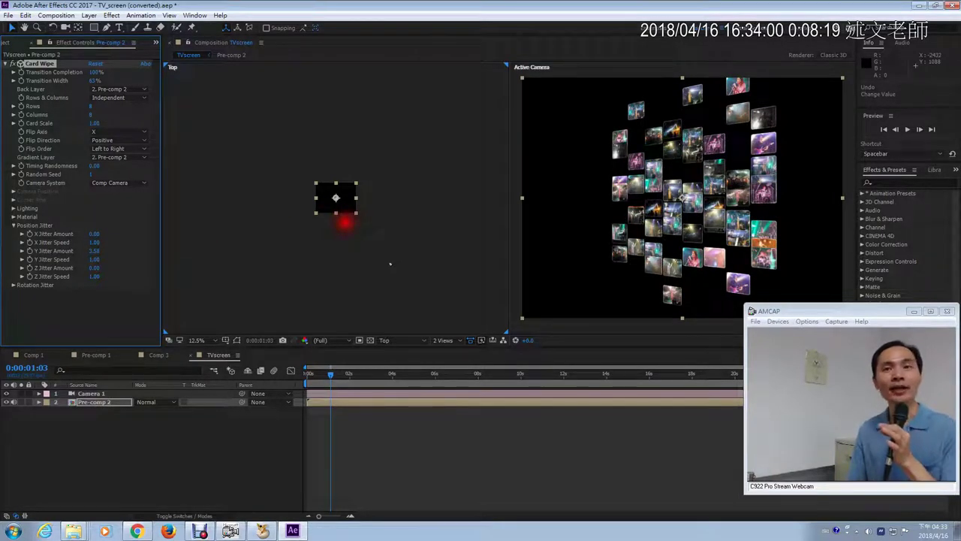
{"action": "key", "text": "ctrl+z"}
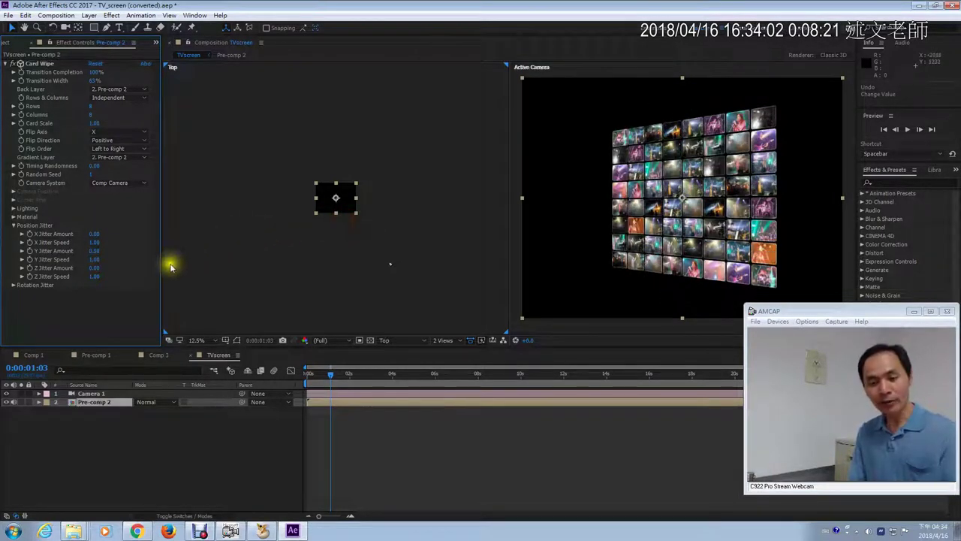
Set the Z Jitter Amount to 5.99 and check the card motion up to 0:00:03:03.
{"action": "left_click", "coordinate": [96, 267]}
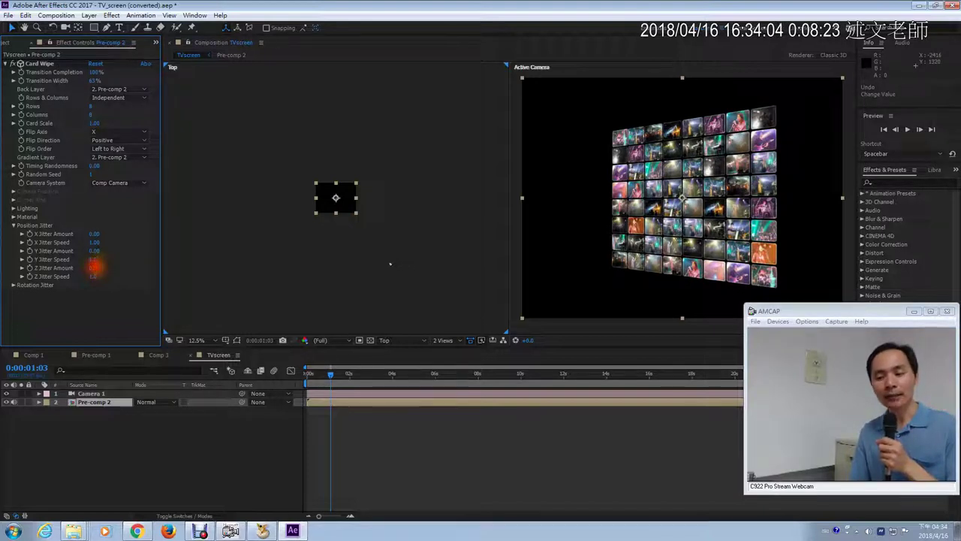
{"action": "left_click_drag", "start_coordinate": [97, 267], "coordinate": [395, 265]}
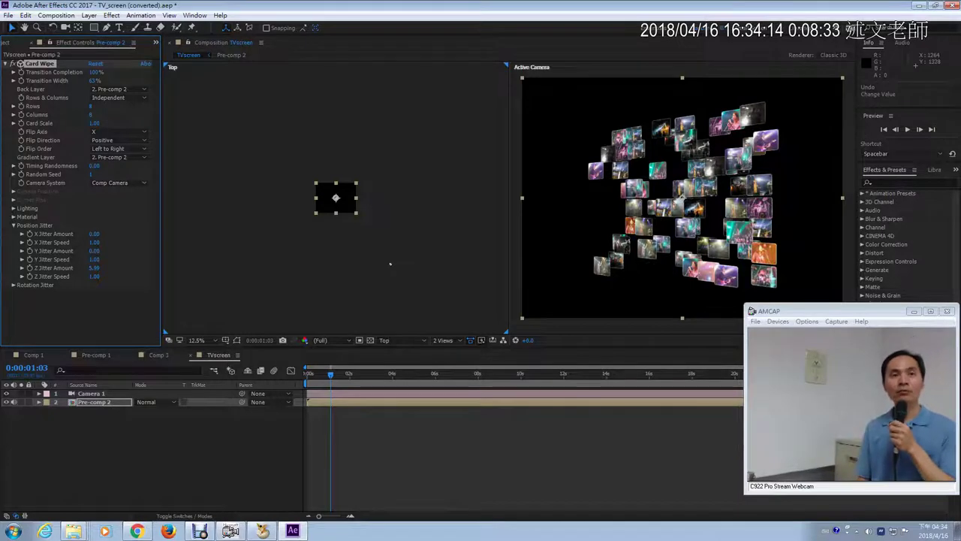
{"action": "left_click", "coordinate": [332, 375]}
{"action": "left_click_drag", "start_coordinate": [333, 374], "coordinate": [374, 382]}
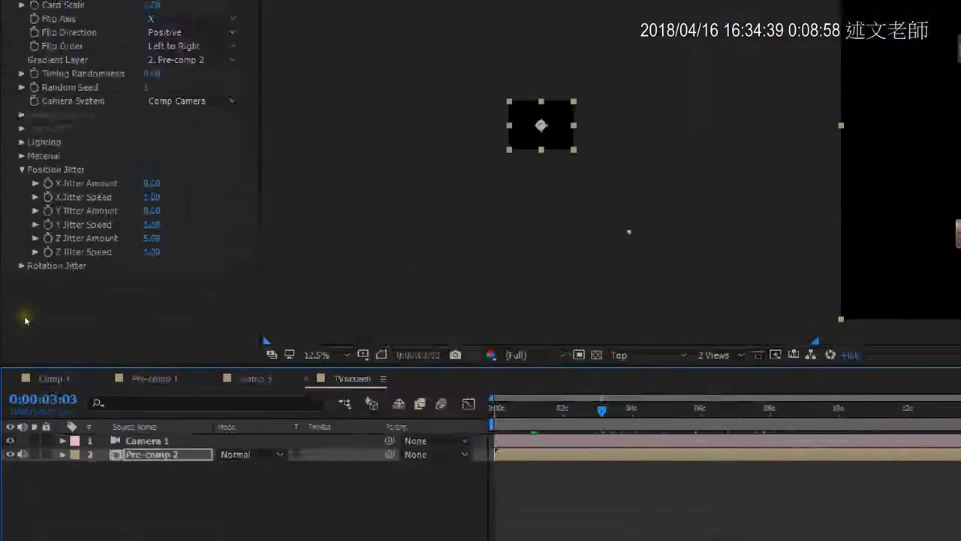
{"action": "left_click", "coordinate": [12, 319]}
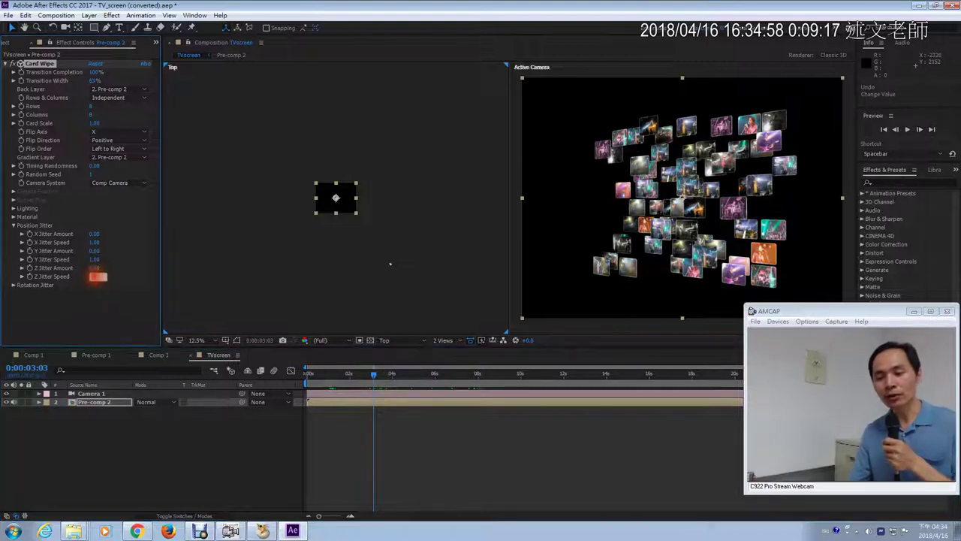
Set the Z Jitter Speed to 0.30 and enable keyframing of the Z Jitter Amount at 0:00:03:03.
{"action": "left_click", "coordinate": [100, 294]}
{"action": "left_click_drag", "start_coordinate": [93, 276], "coordinate": [85, 279]}
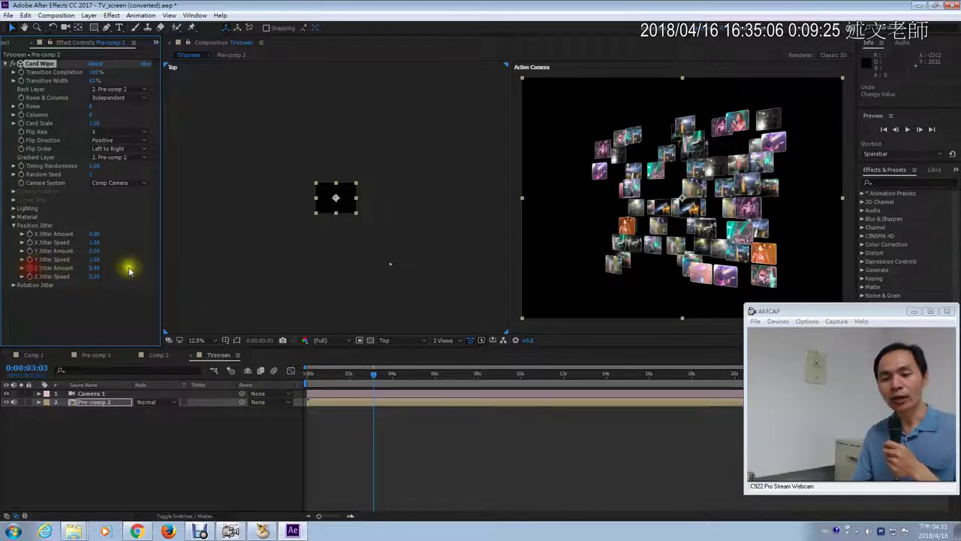
{"action": "left_click_drag", "start_coordinate": [374, 377], "coordinate": [527, 378]}
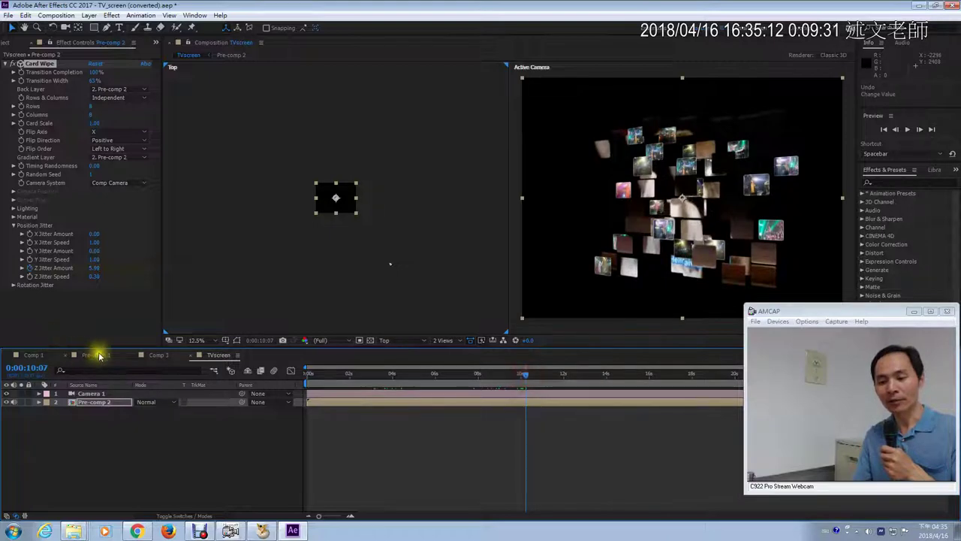
Examine in Comp 1 how the scattered cards regroup up to about 0;00;05;12, and return to TVscreen.
{"action": "left_click", "coordinate": [42, 357]}
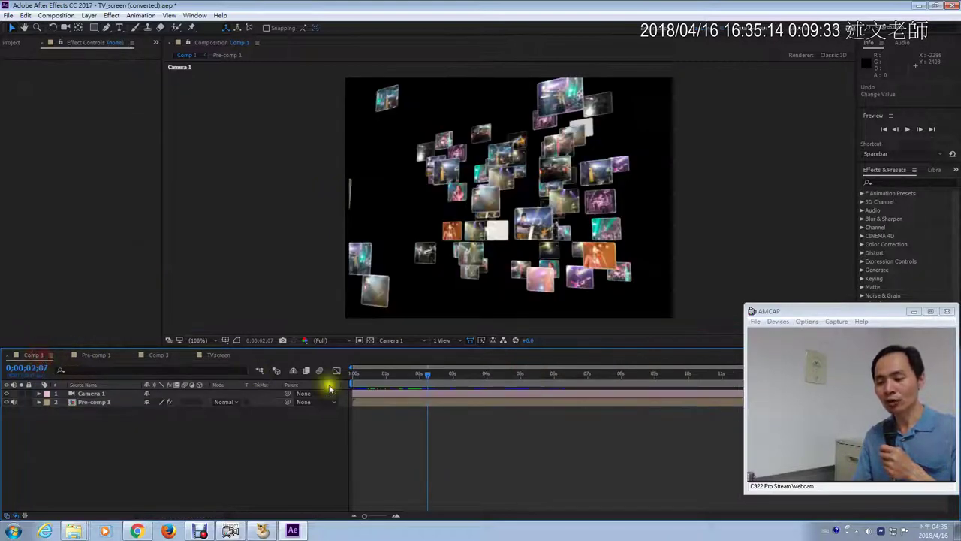
{"action": "left_click_drag", "start_coordinate": [359, 375], "coordinate": [535, 373]}
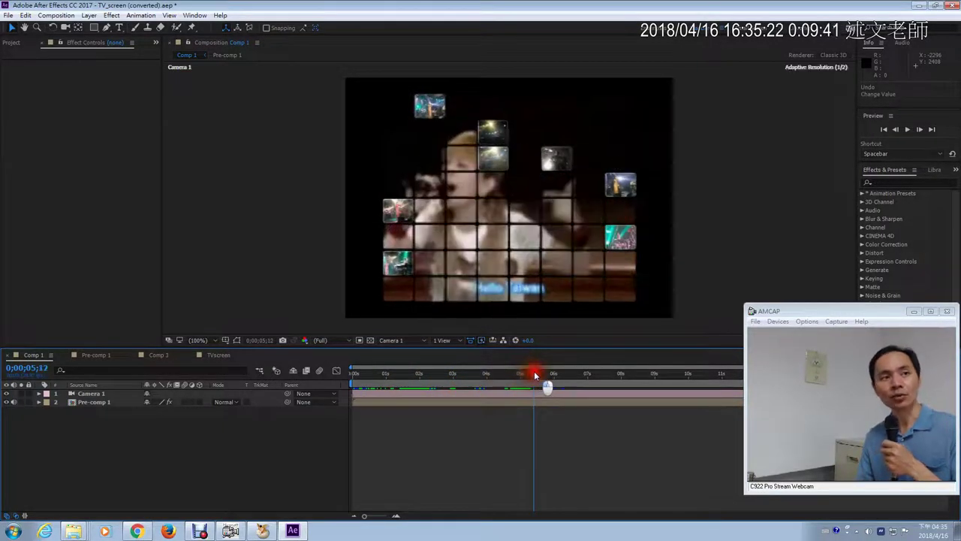
{"action": "left_click", "coordinate": [218, 356]}
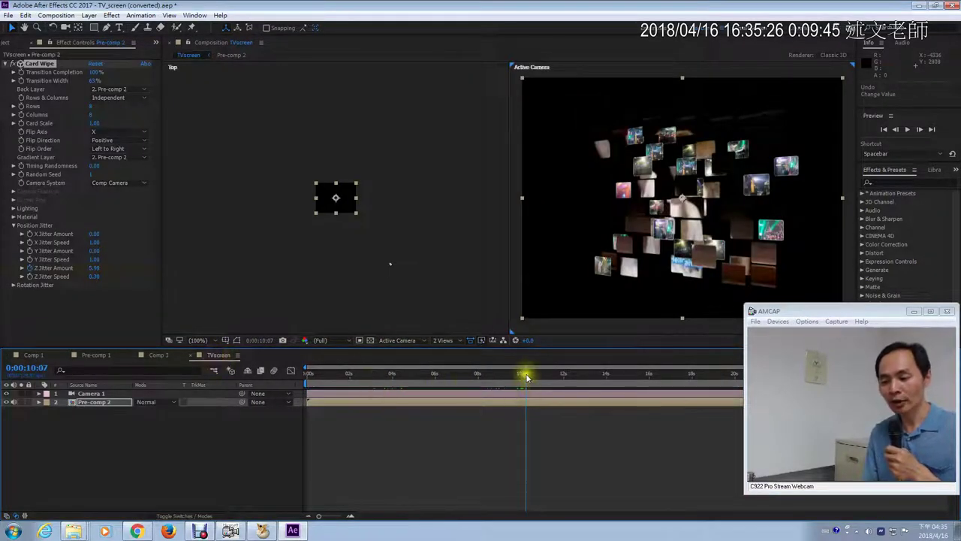
Keyframe the Z Jitter Amount of Pre-comp 2 to 0 at 0:00:09:23.
{"action": "mouse_move", "coordinate": [525, 374]}
{"action": "left_mouse_down"}
{"action": "mouse_move", "coordinate": [307, 386]}
{"action": "mouse_move", "coordinate": [517, 388]}
{"action": "left_mouse_up"}
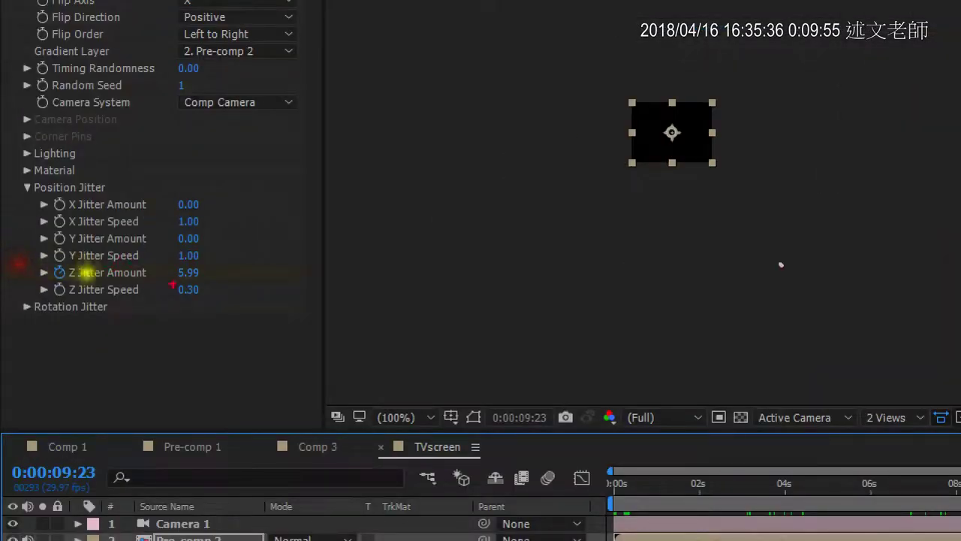
{"action": "left_click_drag", "start_coordinate": [170, 263], "coordinate": [219, 284]}
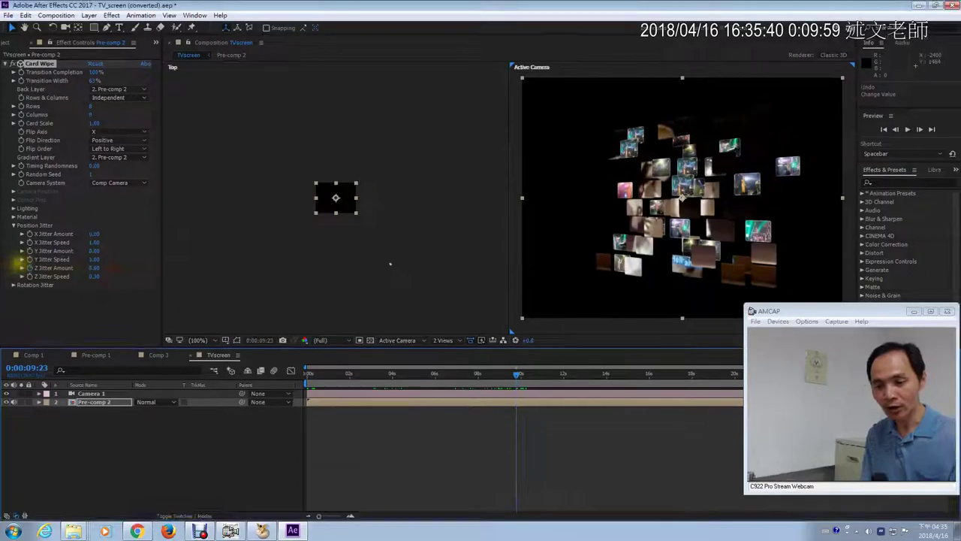
{"action": "left_click_drag", "start_coordinate": [94, 268], "coordinate": [22, 267]}
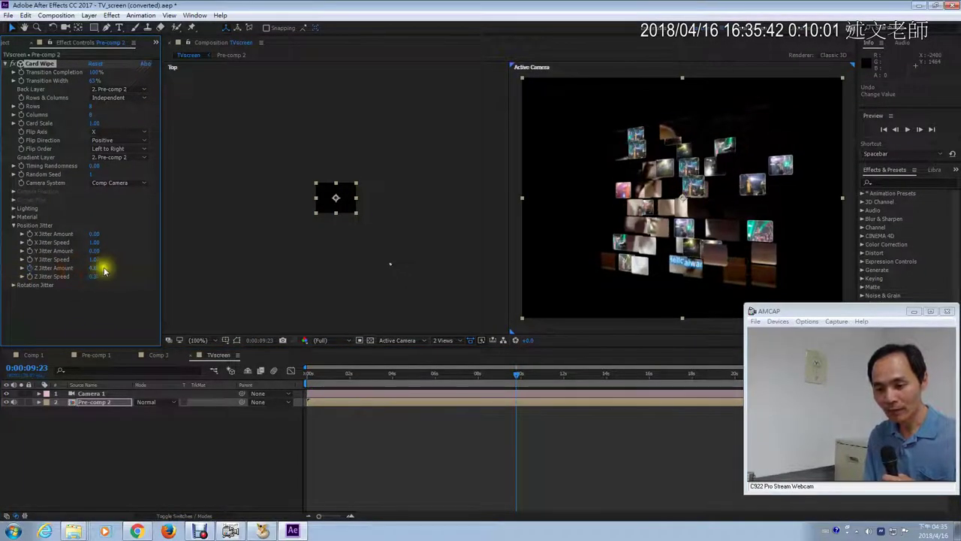
{"action": "left_click_drag", "start_coordinate": [101, 268], "coordinate": [92, 267]}
{"action": "type", "text": "0"}
{"action": "key", "text": "Return"}
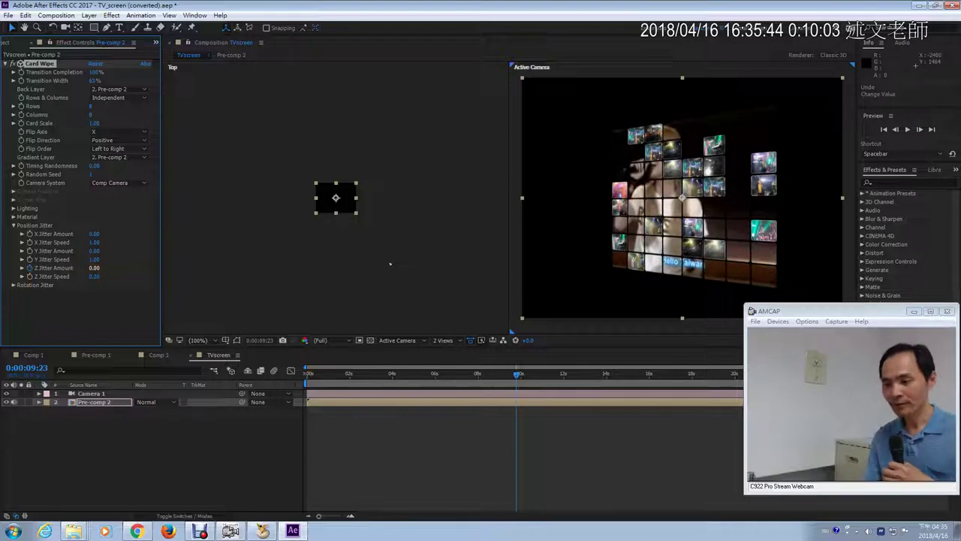
Preview the TVscreen jitter animation from its start and return the current time to 0:00:00:00.
{"action": "left_click", "coordinate": [309, 374]}
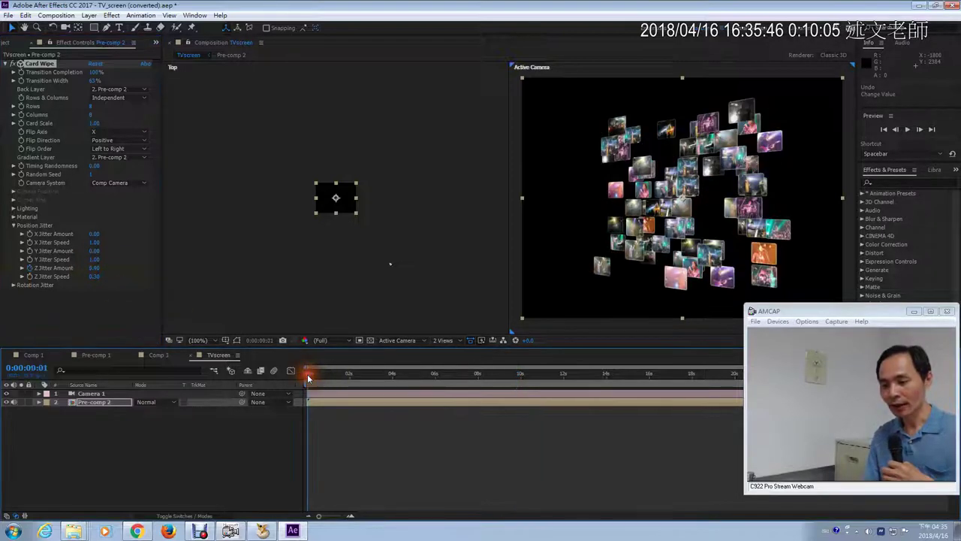
{"action": "left_click", "coordinate": [909, 131]}
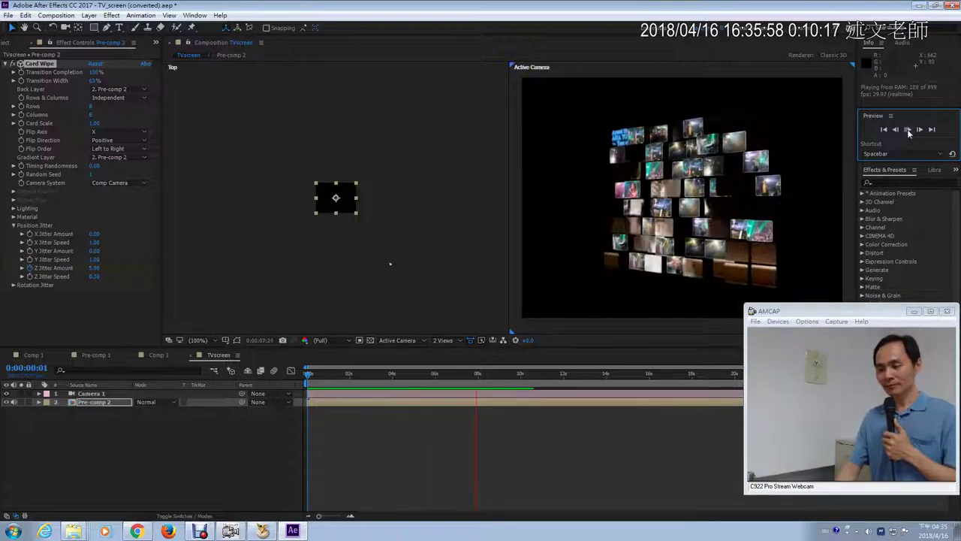
{"action": "left_click", "coordinate": [322, 379]}
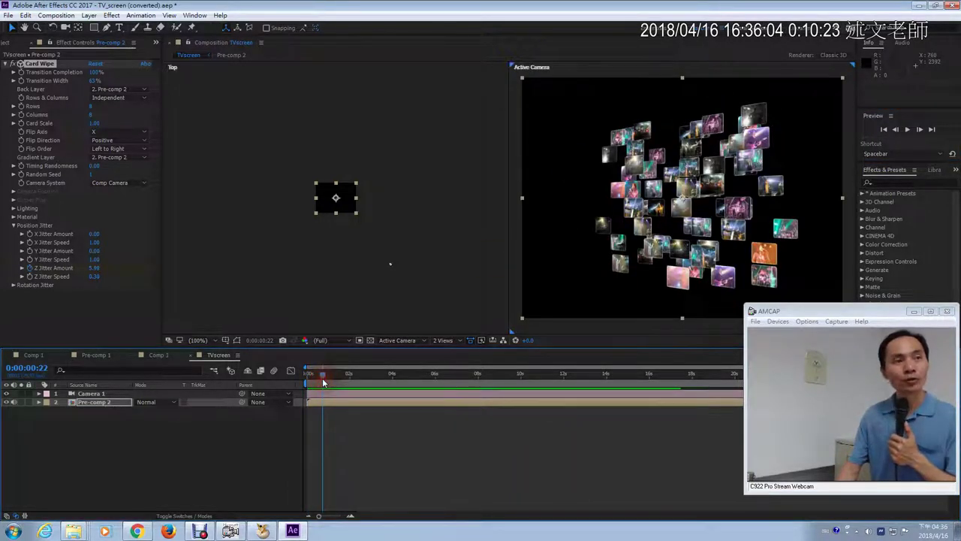
{"action": "left_click_drag", "start_coordinate": [322, 377], "coordinate": [262, 435]}
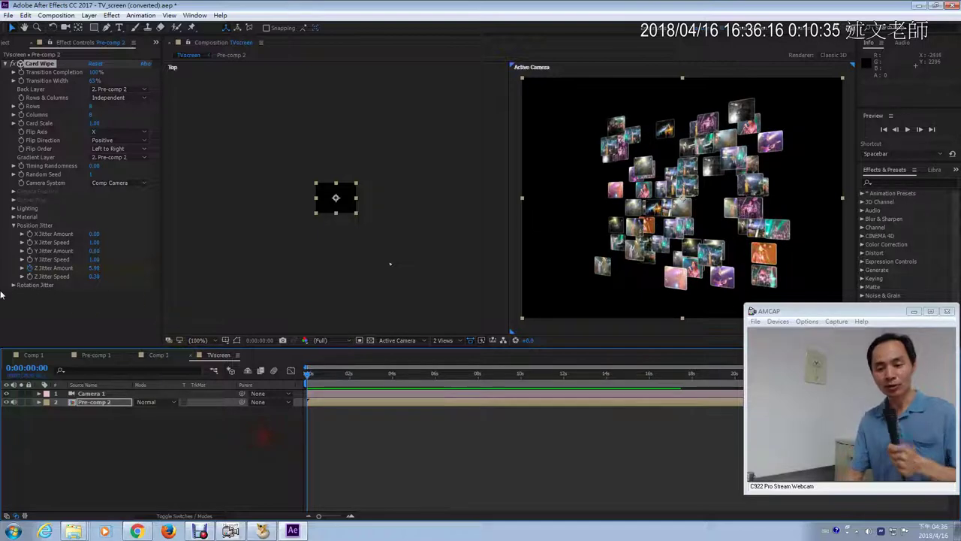